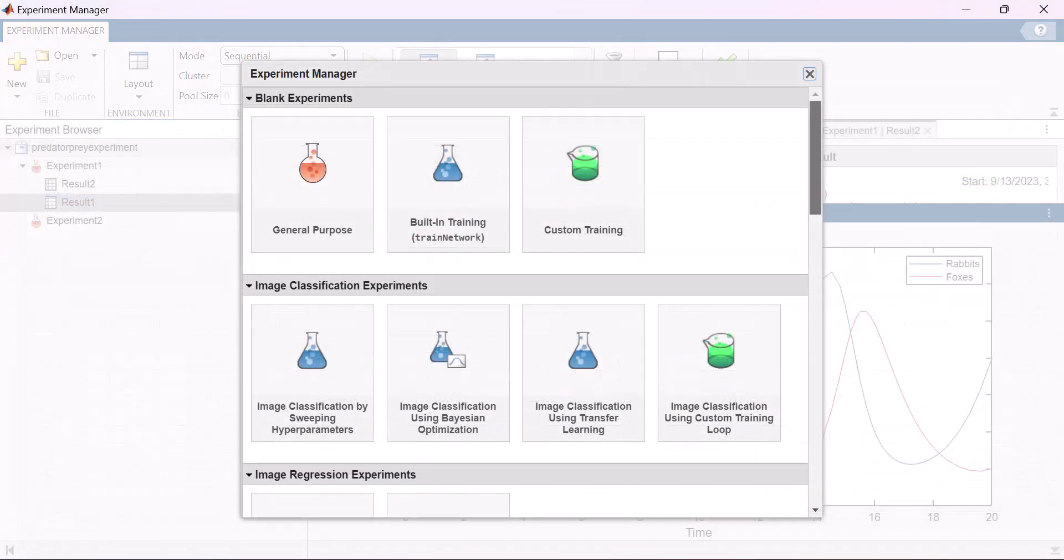
Scroll through the experiment templates while Experiment1's exhaustive sweep runs
{"action": "scroll", "coordinate": [525, 302], "scroll_direction": "down", "scroll_amount": 1}
{"action": "scroll", "coordinate": [525, 302], "scroll_direction": "down", "scroll_amount": 3}
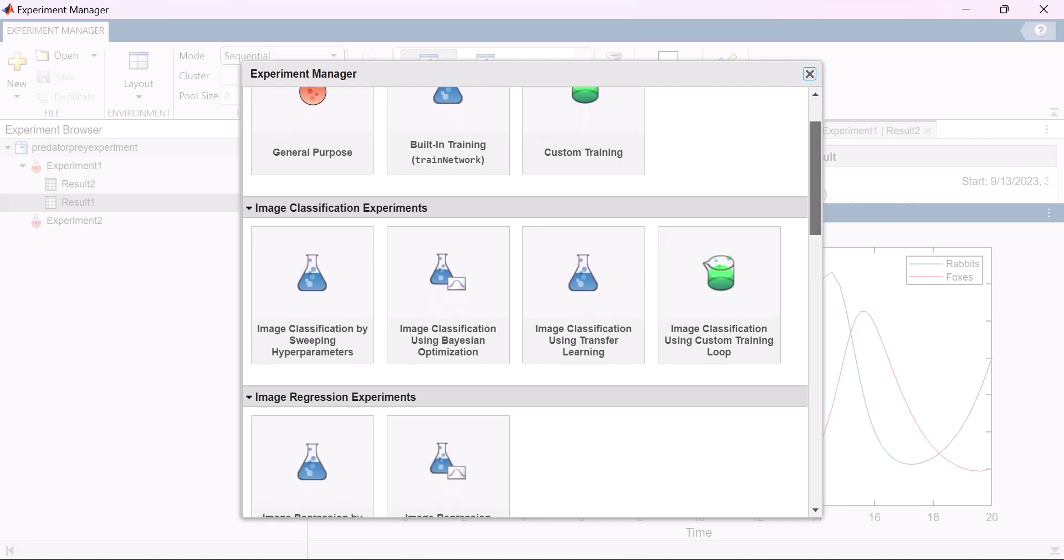
{"action": "scroll", "coordinate": [526, 302], "scroll_direction": "down", "scroll_amount": 3}
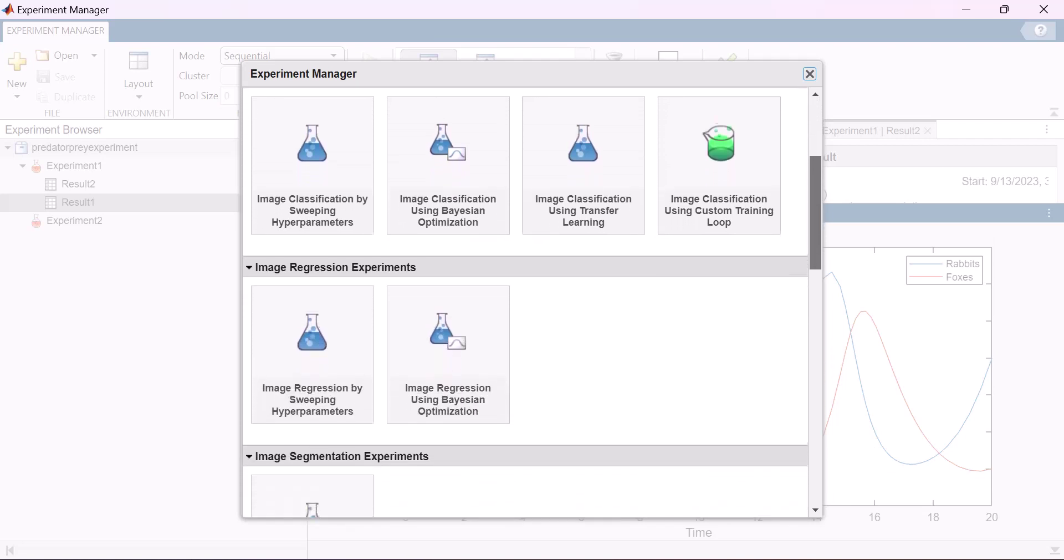
{"action": "scroll", "coordinate": [525, 302], "scroll_direction": "down", "scroll_amount": 3}
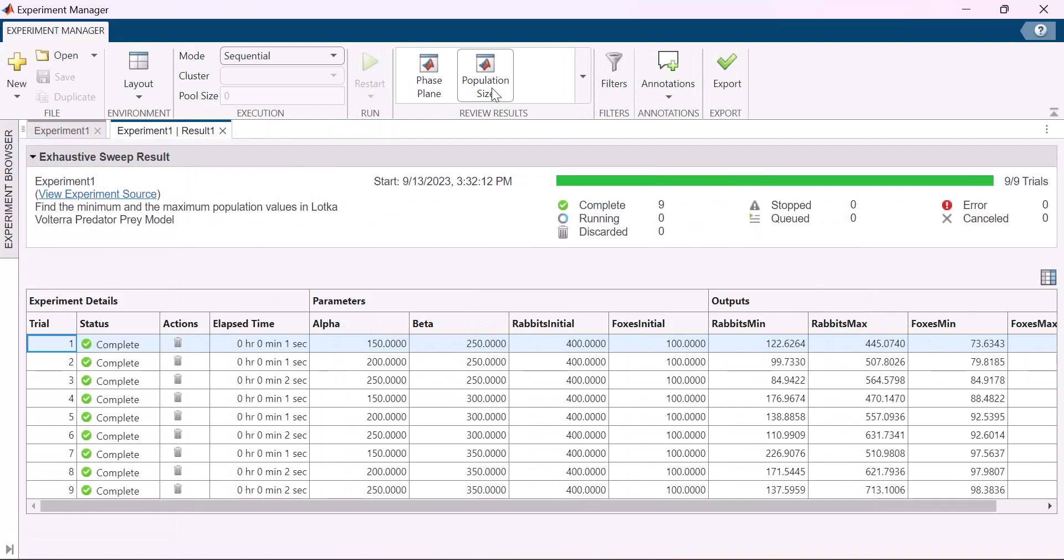
Show the Population Size plot of rabbits and foxes for trial 2
{"action": "left_click", "coordinate": [496, 95]}
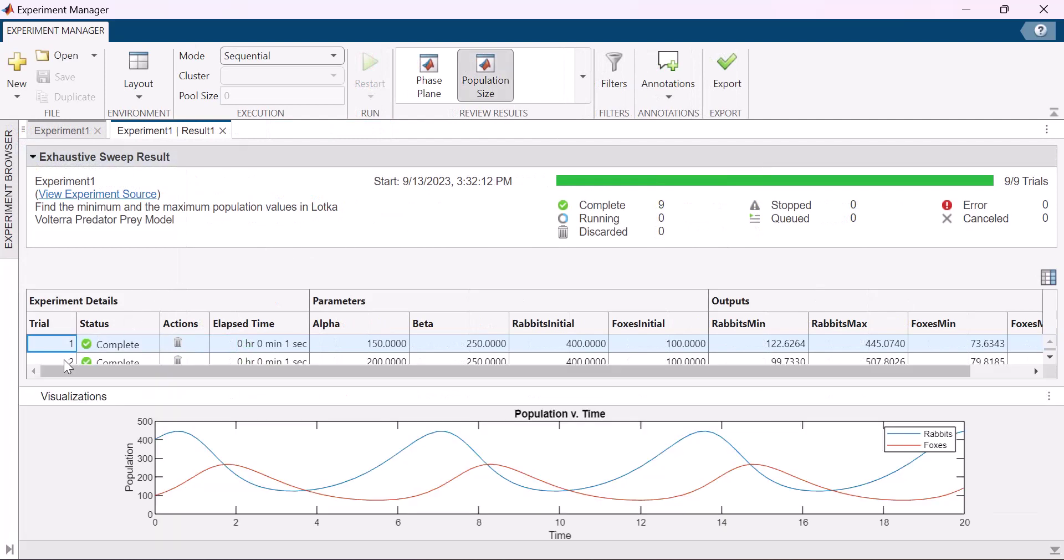
{"action": "left_click", "coordinate": [66, 360]}
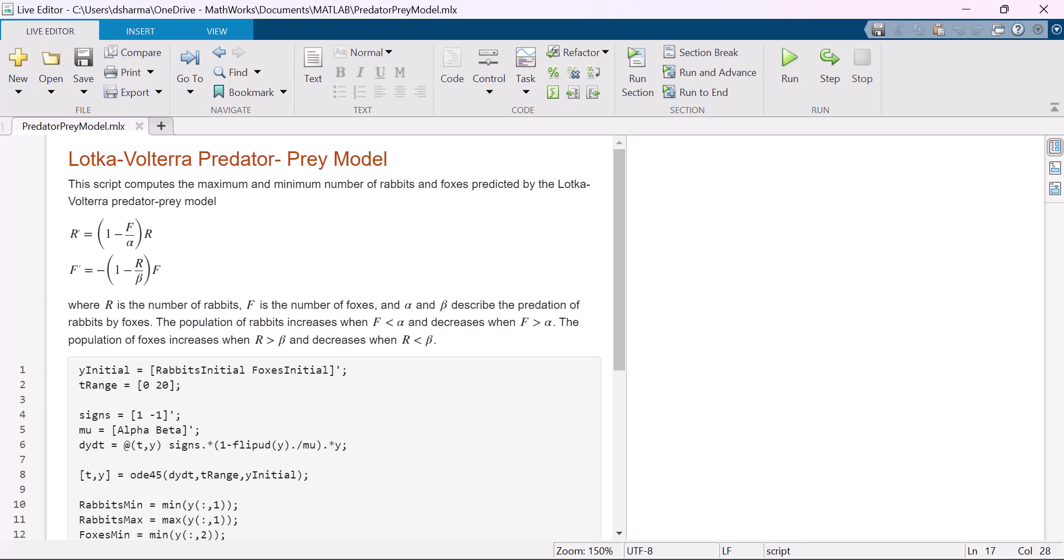
{"action": "scroll", "coordinate": [320, 336], "scroll_direction": "down", "scroll_amount": 2}
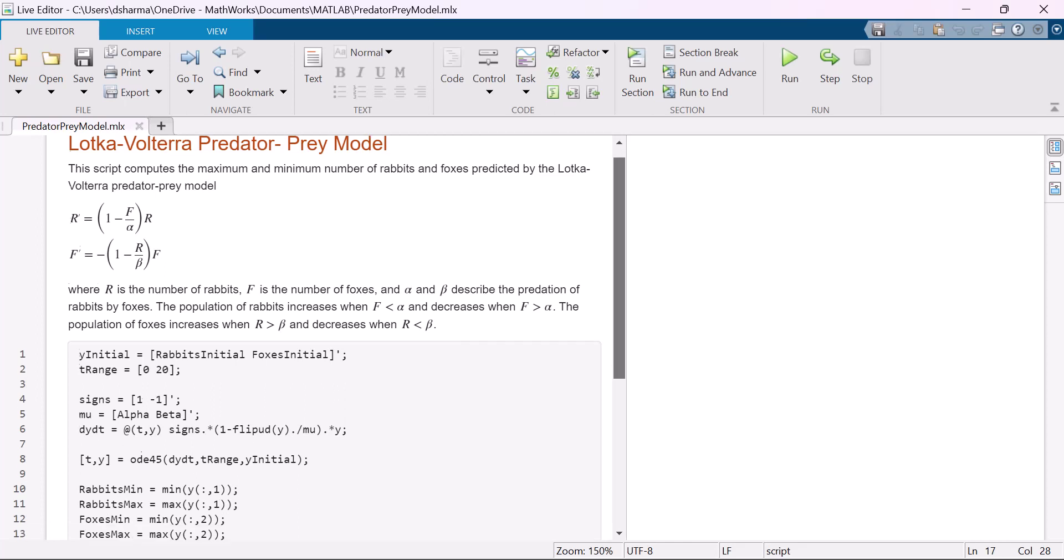
{"action": "scroll", "coordinate": [319, 336], "scroll_direction": "down", "scroll_amount": 5}
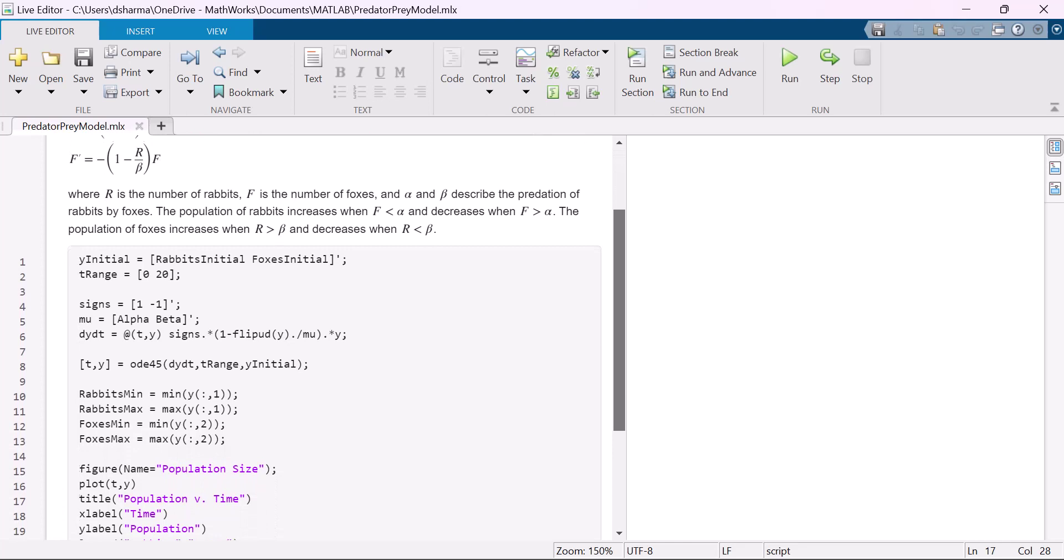
{"action": "scroll", "coordinate": [319, 336], "scroll_direction": "down", "scroll_amount": 2}
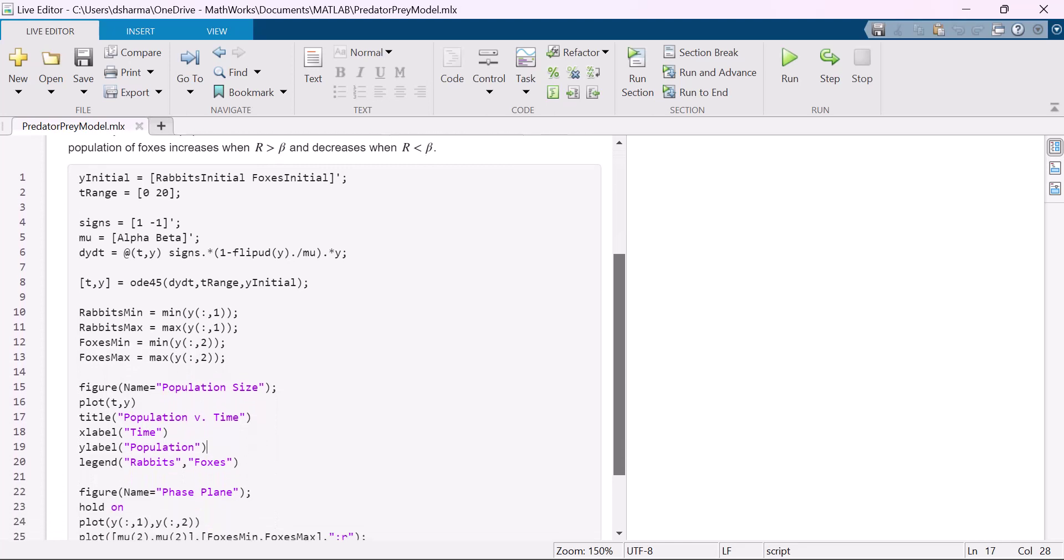
{"action": "scroll", "coordinate": [319, 336], "scroll_direction": "down", "scroll_amount": 1}
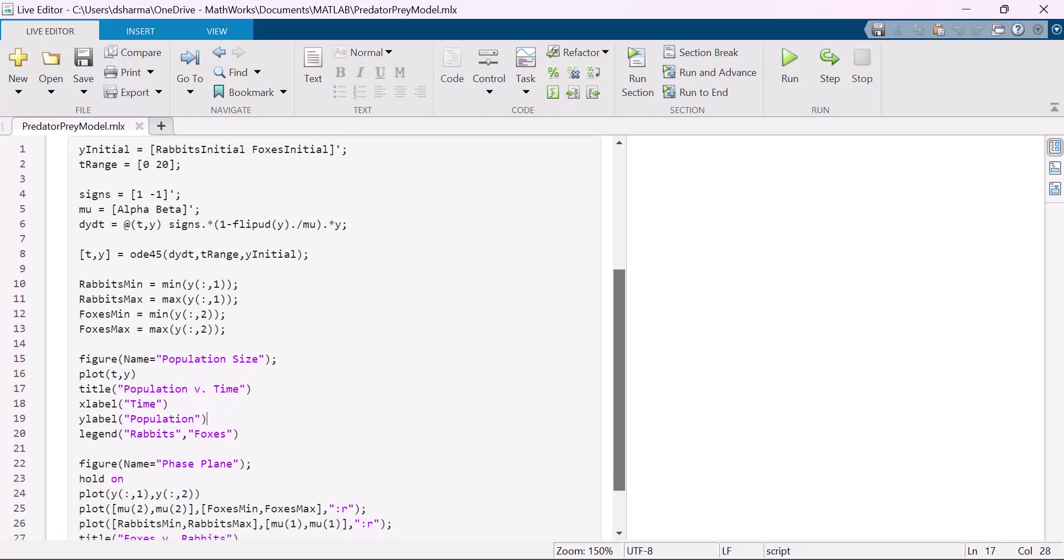
{"action": "scroll", "coordinate": [207, 410], "scroll_direction": "down", "scroll_amount": 1}
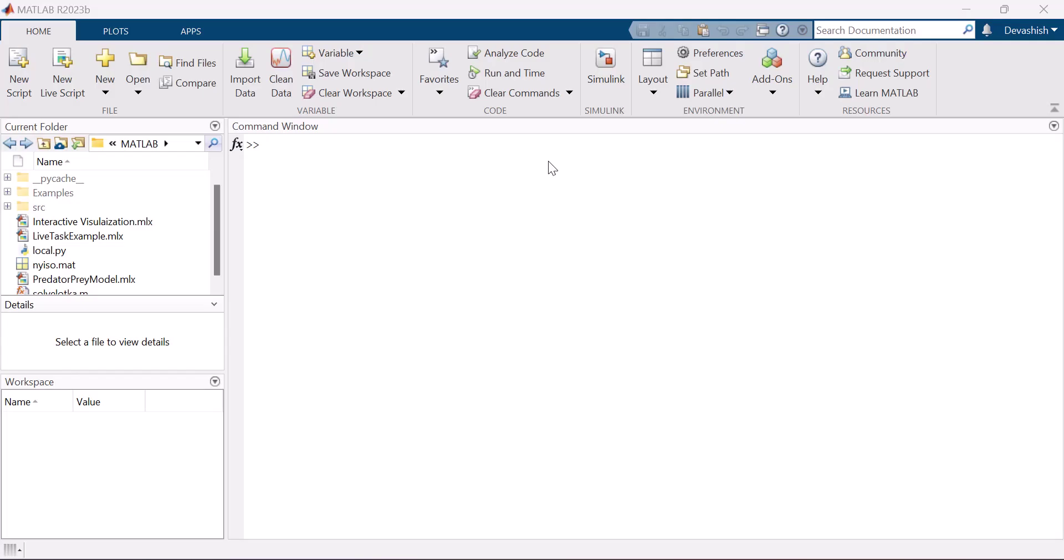
Launch Experiment Manager from the full APPS gallery
{"action": "left_click", "coordinate": [213, 33]}
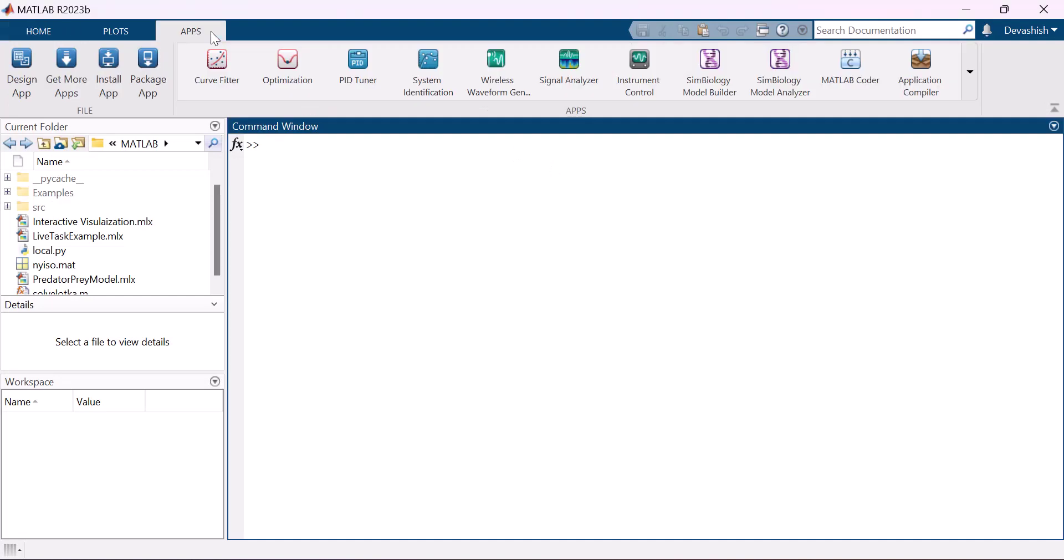
{"action": "left_click", "coordinate": [970, 72]}
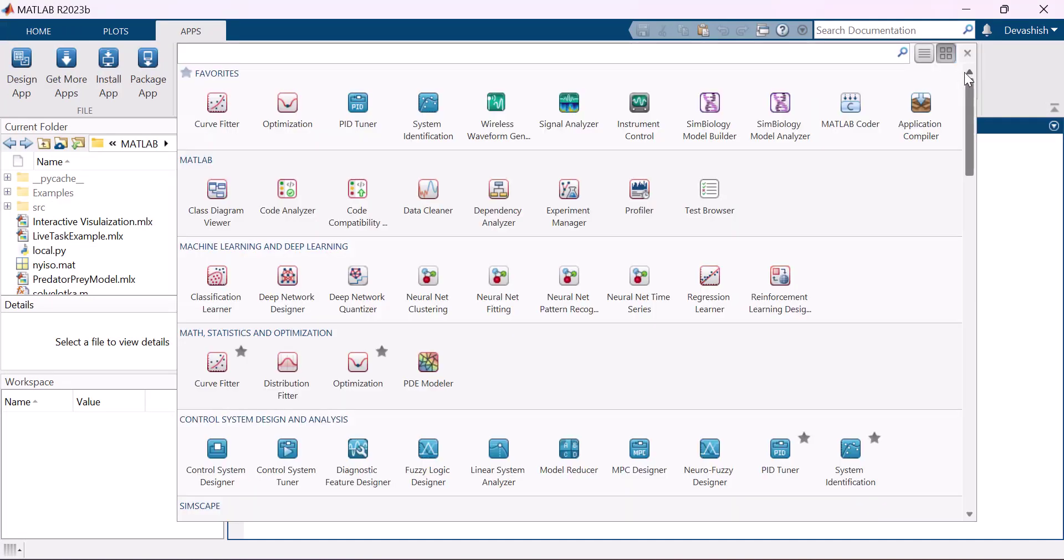
{"action": "left_click", "coordinate": [598, 198]}
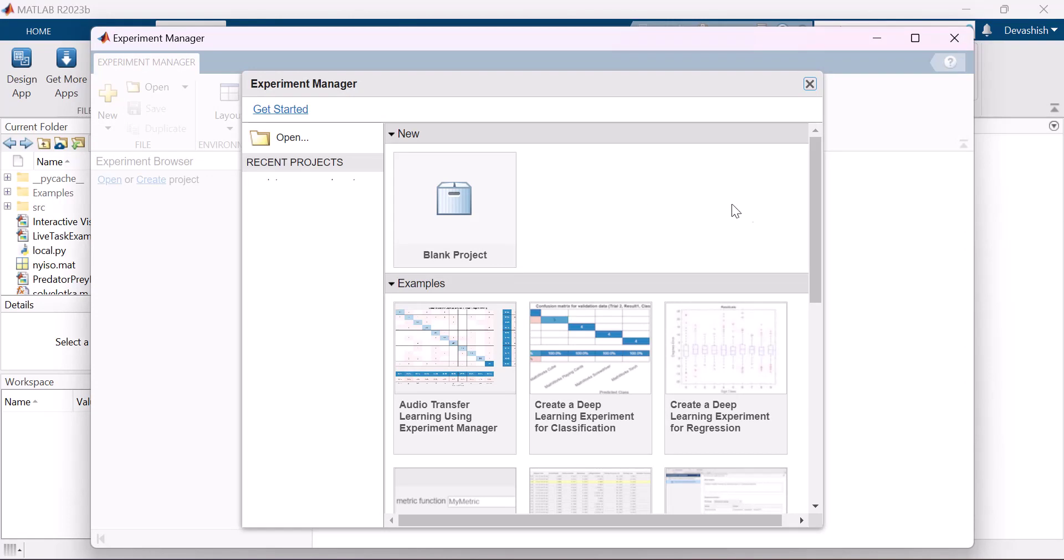
{"action": "left_click_drag", "start_coordinate": [816, 218], "coordinate": [814, 197]}
Create a blank project with a General Purpose experiment in folder 'predatorpreyexperiment'
{"action": "left_click", "coordinate": [479, 209]}
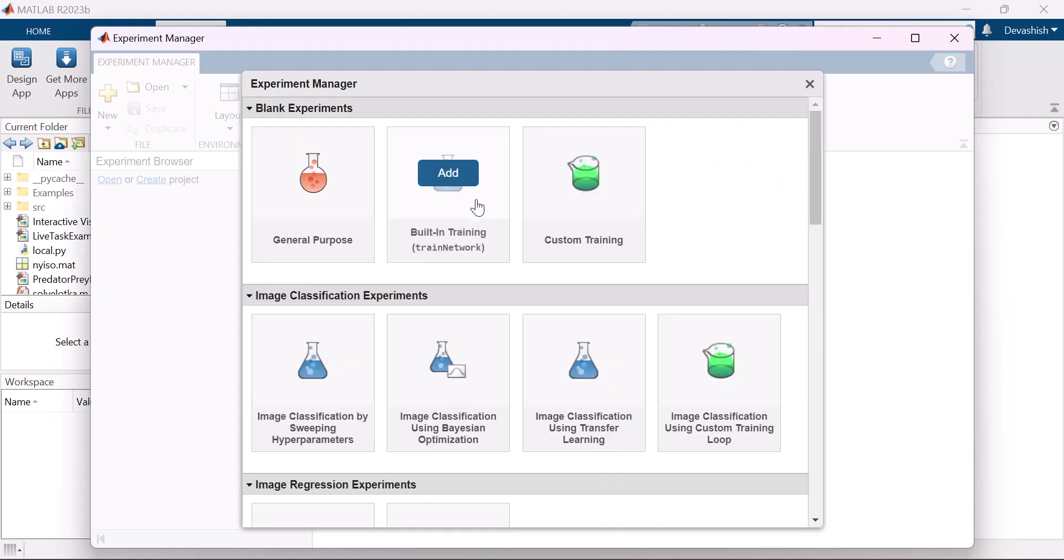
{"action": "left_click", "coordinate": [328, 194]}
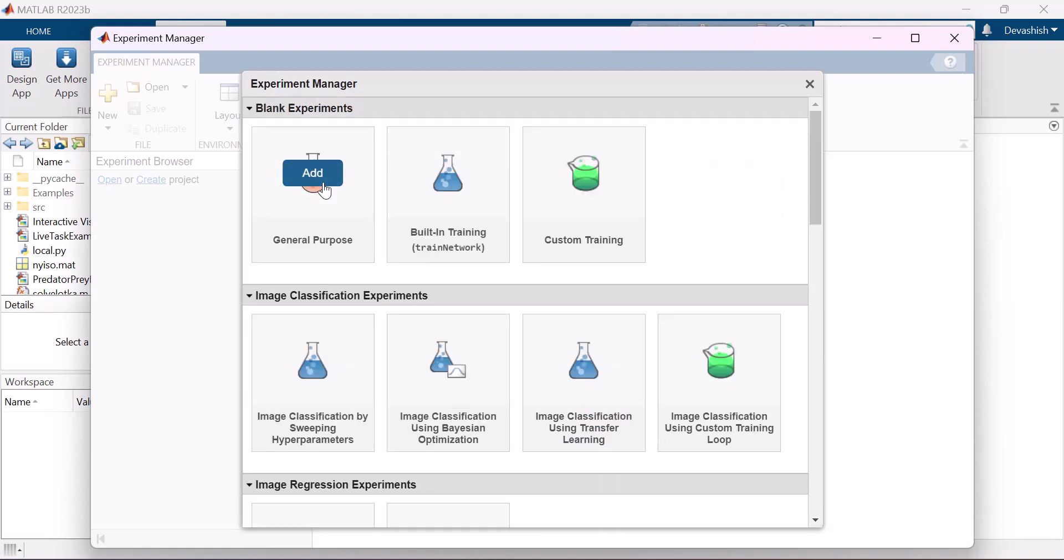
{"action": "type", "text": "predatorpr"}
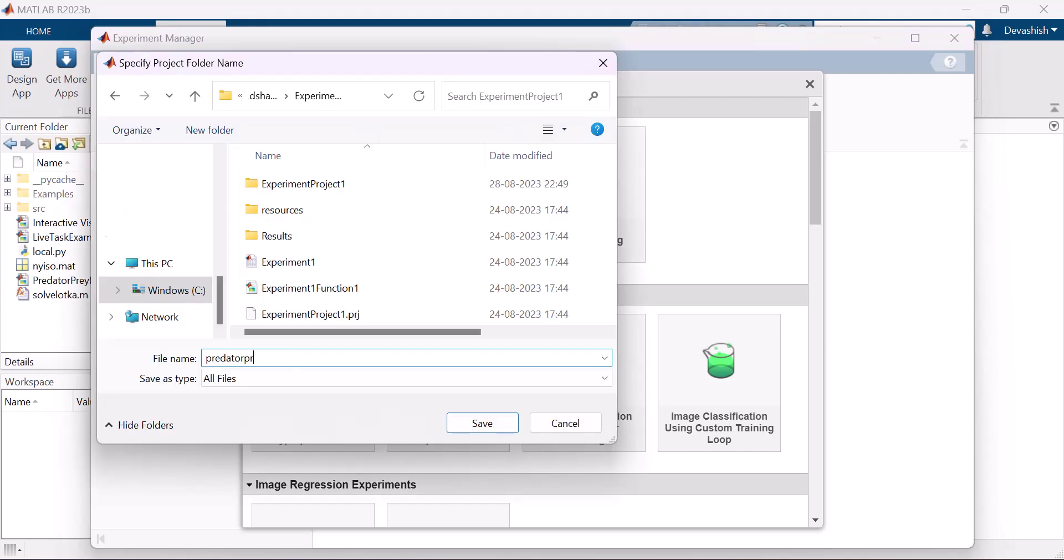
{"action": "type", "text": "eyexperiment"}
{"action": "left_click", "coordinate": [514, 424]}
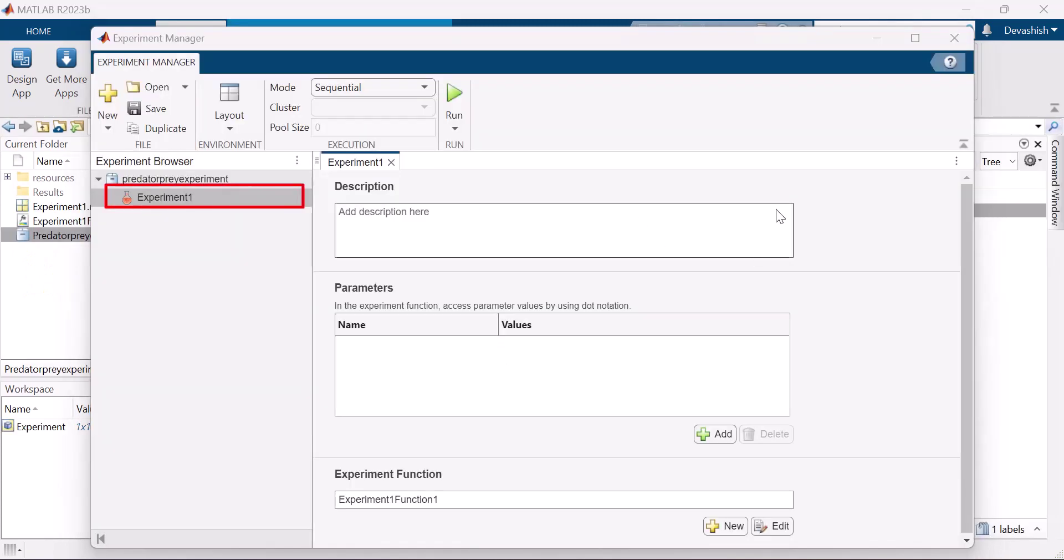
Enter the Lotka-Volterra min/max population description and add parameter Alpha as 150:50:250
{"action": "left_click", "coordinate": [916, 38]}
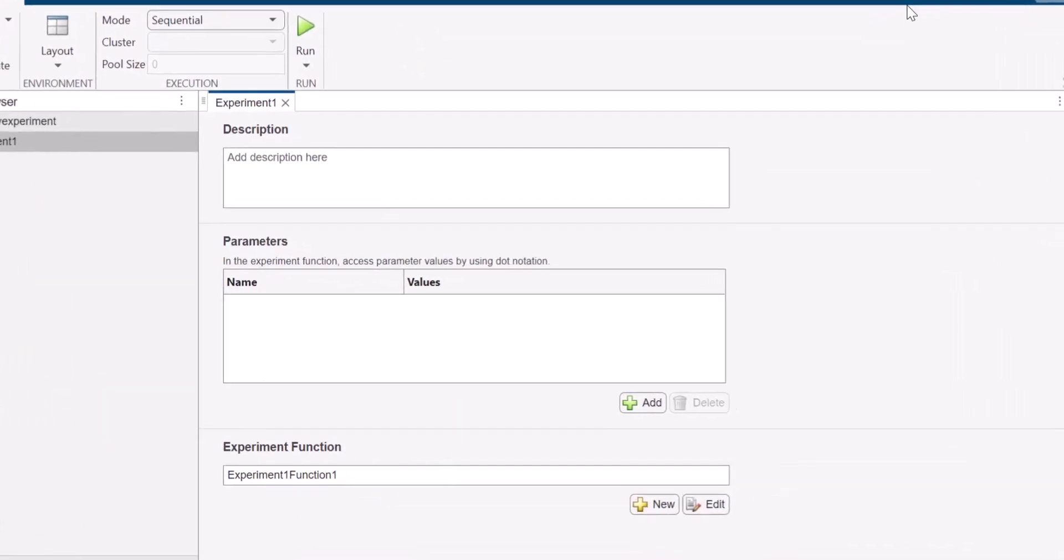
{"action": "type", "text": "Find the minimum and the maximum"}
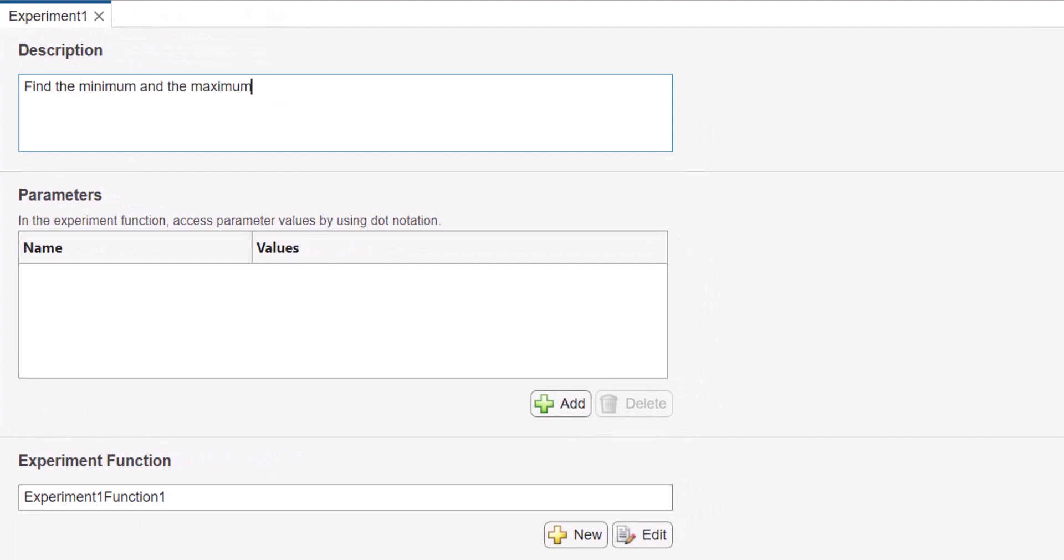
{"action": "type", "text": " population values in Lotka Volterra Predator Prey Mode"}
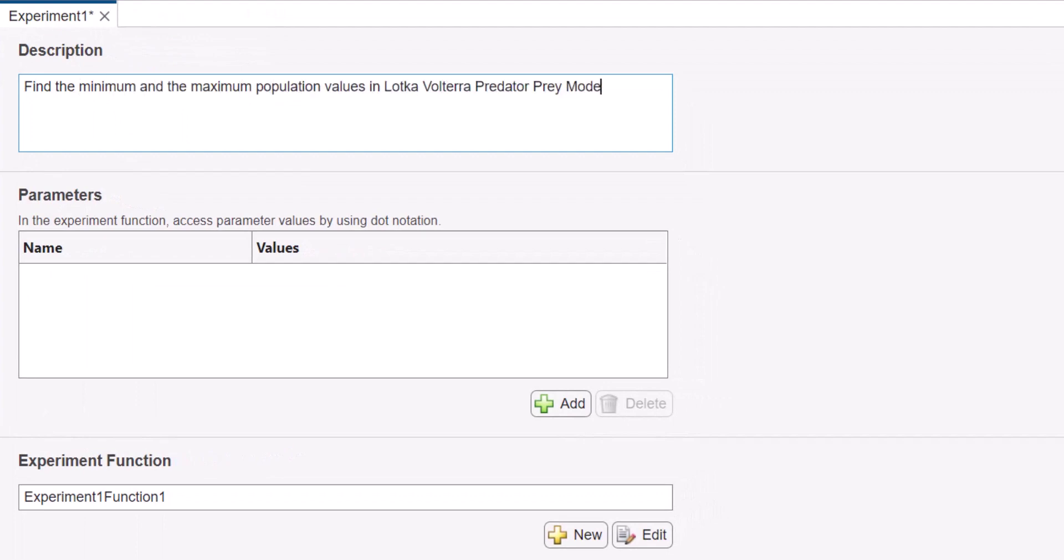
{"action": "type", "text": "l"}
{"action": "left_click", "coordinate": [553, 406]}
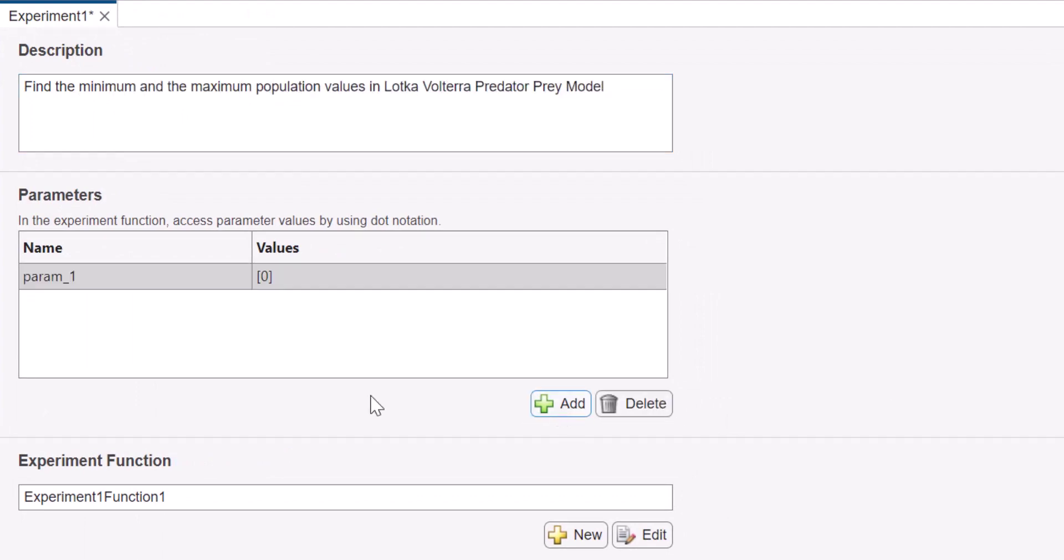
{"action": "double_click", "coordinate": [27, 278]}
{"action": "type", "text": "Alpha"}
{"action": "double_click", "coordinate": [263, 277]}
{"action": "type", "text": "150:50:250"}
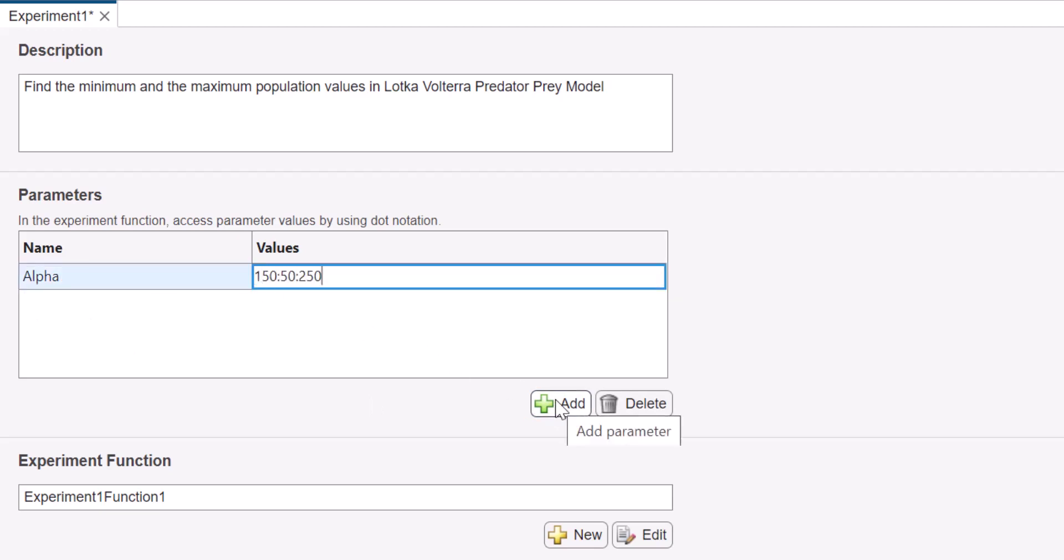
Add parameter Beta with values 250:50:350
{"action": "left_click", "coordinate": [558, 404]}
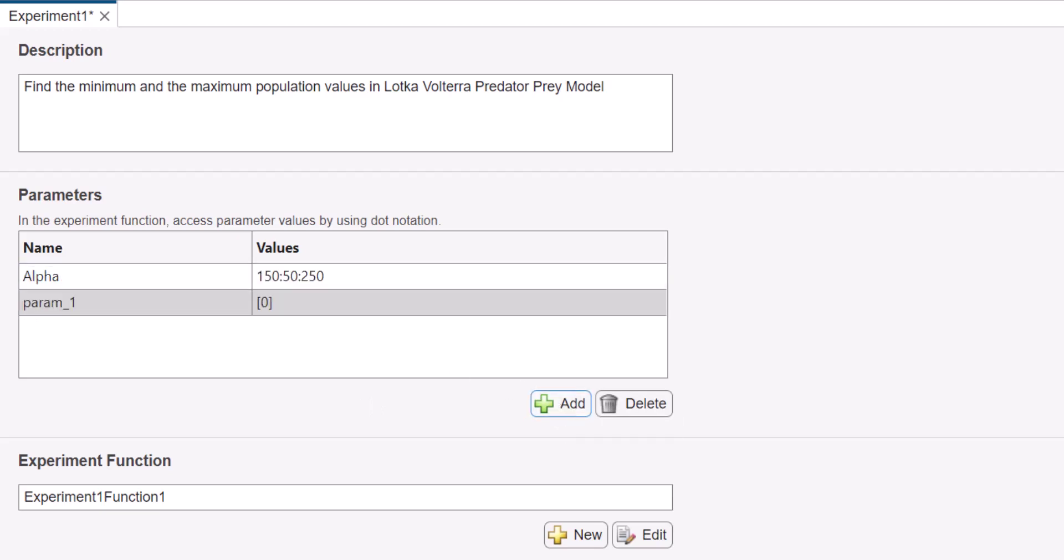
{"action": "double_click", "coordinate": [34, 306]}
{"action": "type", "text": "Beta"}
{"action": "double_click", "coordinate": [263, 306]}
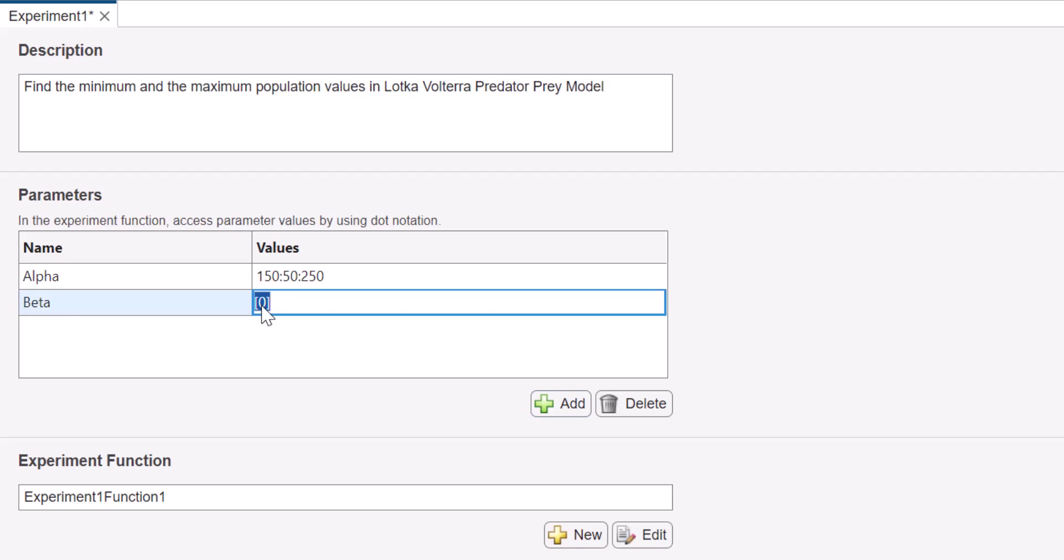
{"action": "type", "text": "250:50:350"}
Add parameters RabbitsInitial = 400 and FoxesInitial = 100
{"action": "left_click", "coordinate": [561, 404]}
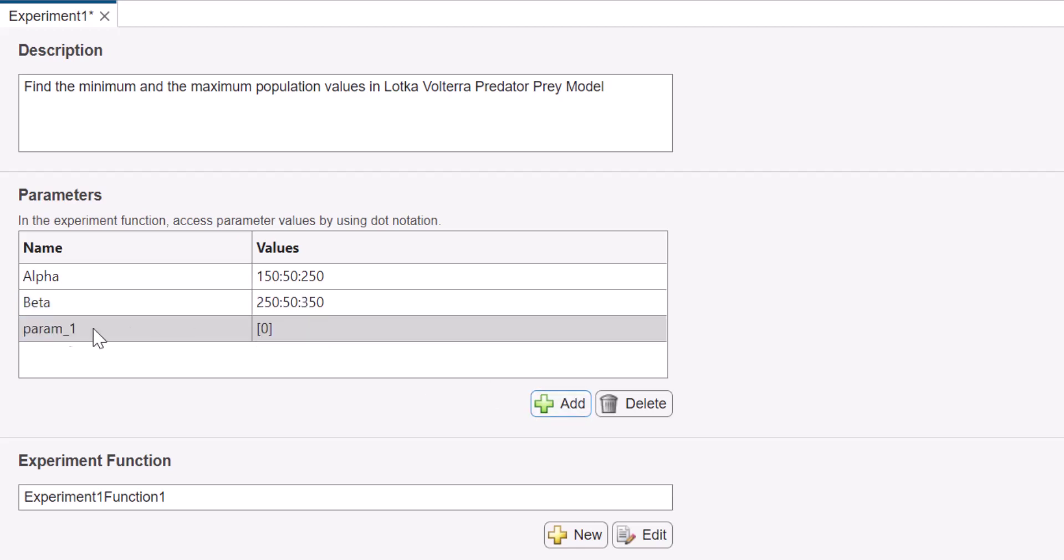
{"action": "double_click", "coordinate": [32, 329]}
{"action": "type", "text": "RabbitsInitial"}
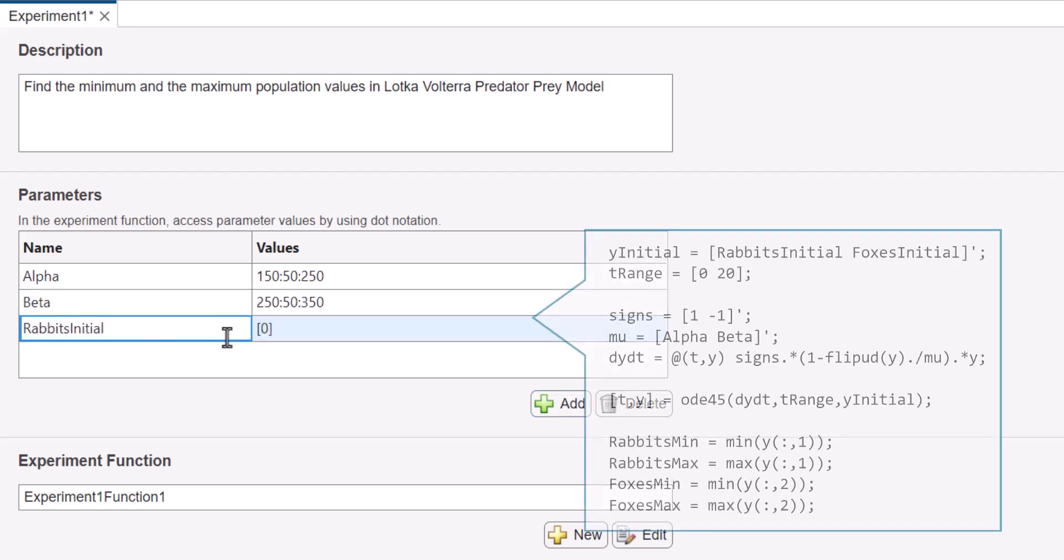
{"action": "double_click", "coordinate": [265, 329]}
{"action": "type", "text": "400"}
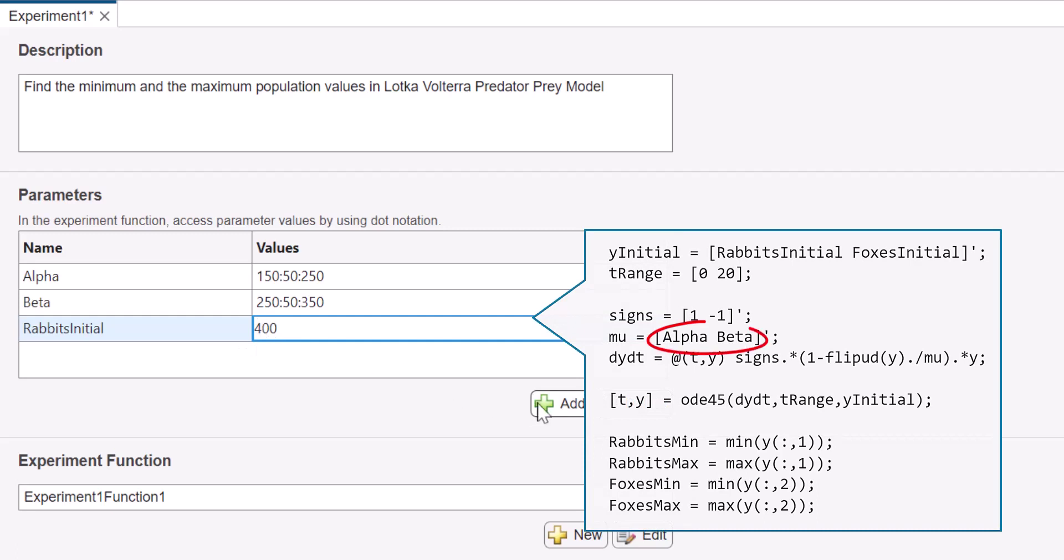
{"action": "left_click", "coordinate": [546, 404]}
{"action": "double_click", "coordinate": [49, 358]}
{"action": "type", "text": "FoxesInitial"}
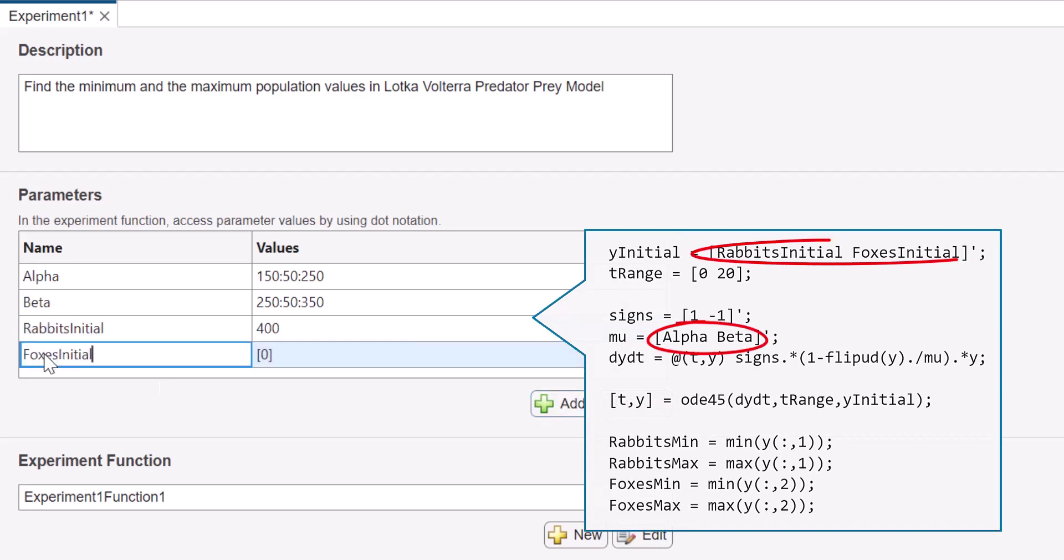
{"action": "double_click", "coordinate": [266, 357]}
{"action": "type", "text": "100"}
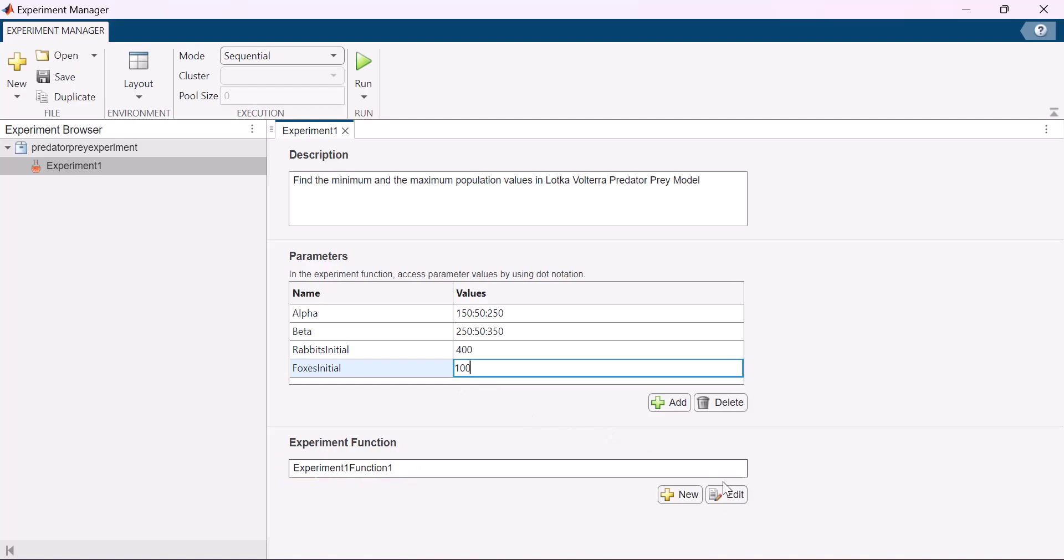
Paste the predator-prey model code into Experiment1Function1, prefixing parameters with 'params.'
{"action": "left_click", "coordinate": [735, 499]}
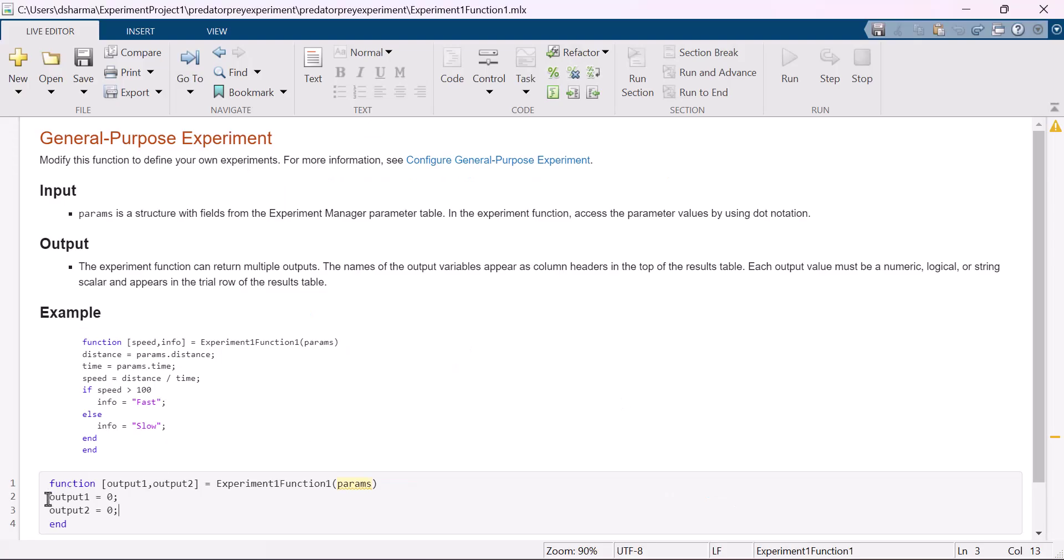
{"action": "left_click_drag", "start_coordinate": [49, 497], "coordinate": [120, 513]}
{"action": "key", "text": "ctrl+v"}
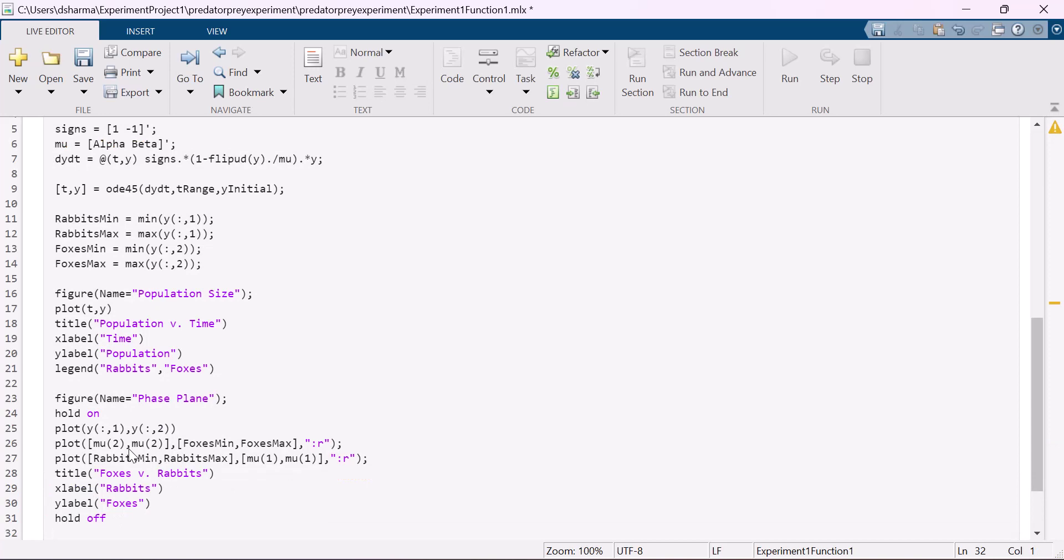
{"action": "scroll", "coordinate": [128, 448], "scroll_direction": "up", "scroll_amount": 3}
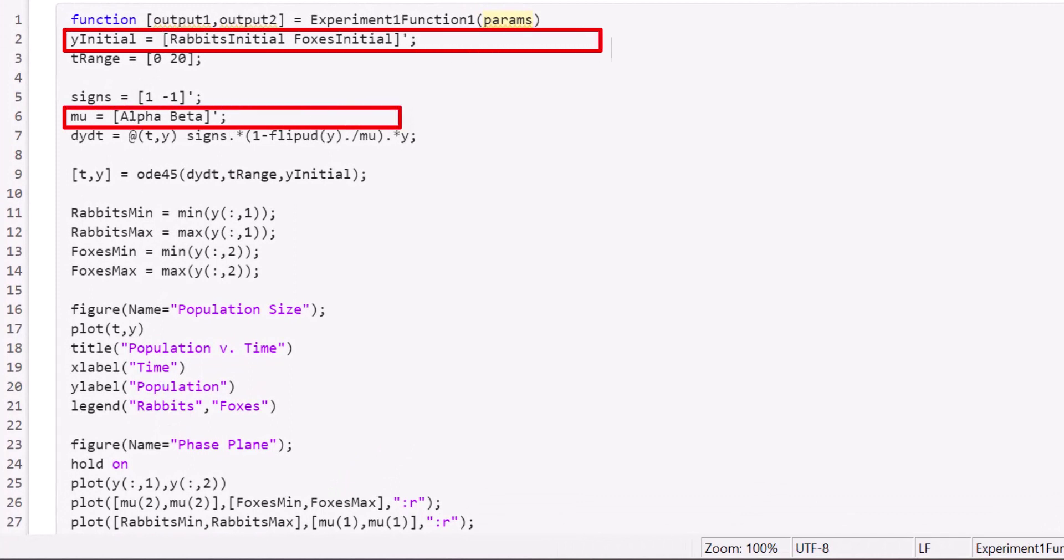
{"action": "type", "text": "params."}
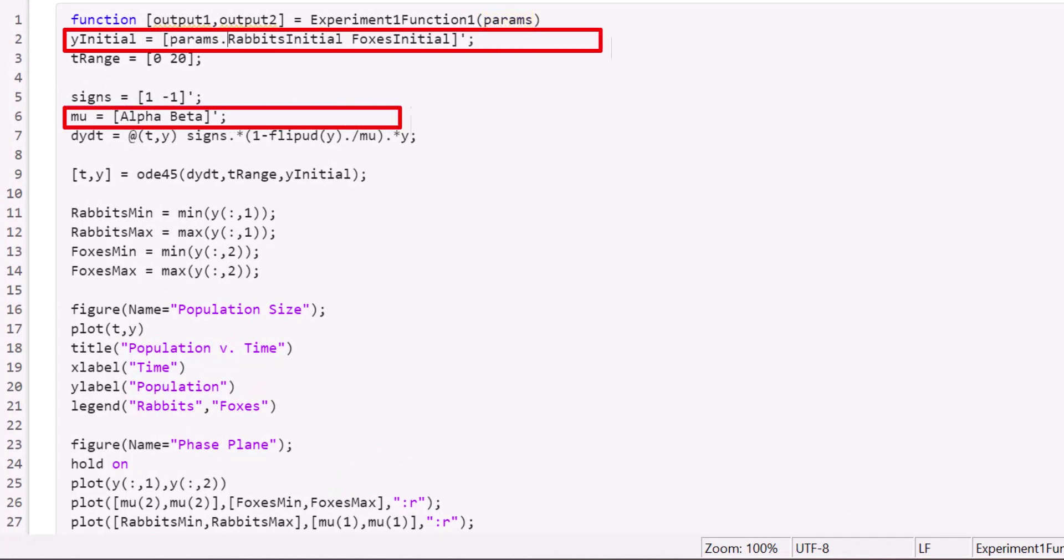
{"action": "type", "text": "params."}
{"action": "left_click", "coordinate": [120, 117]}
{"action": "type", "text": "params"}
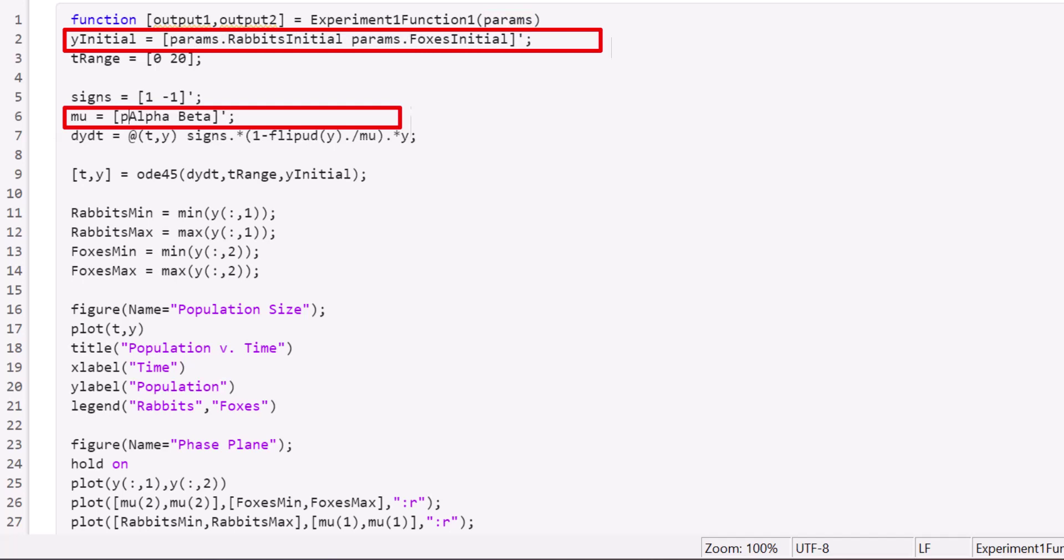
{"action": "type", "text": ".Alpha params."}
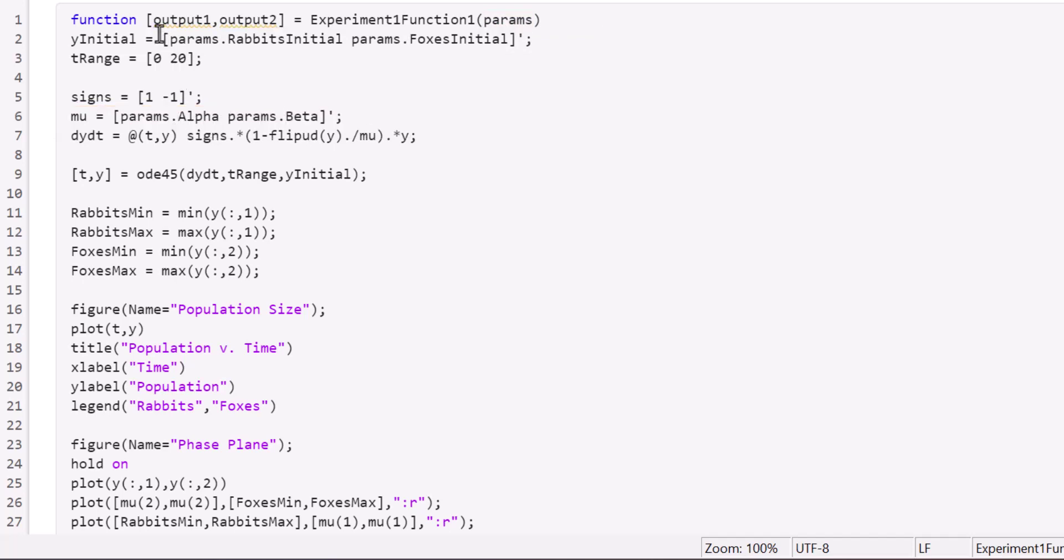
Rename the function outputs to RabbitsMin, RabbitsMax, FoxesMin, FoxesMax and save
{"action": "left_click_drag", "start_coordinate": [153, 20], "coordinate": [284, 20]}
{"action": "key", "text": "BackSpace"}
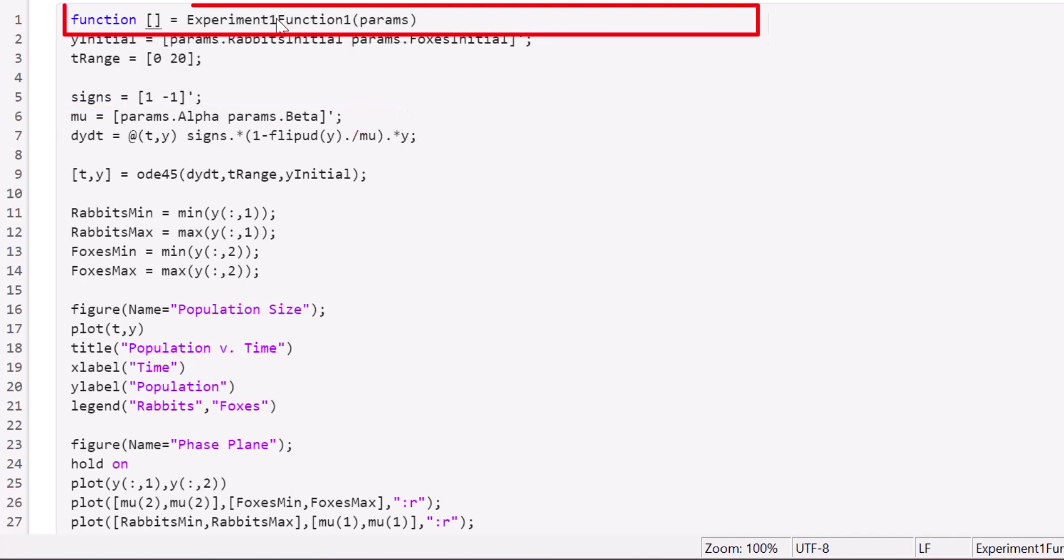
{"action": "type", "text": "Rabbits"}
{"action": "type", "text": "Min,RabbitsMax,"}
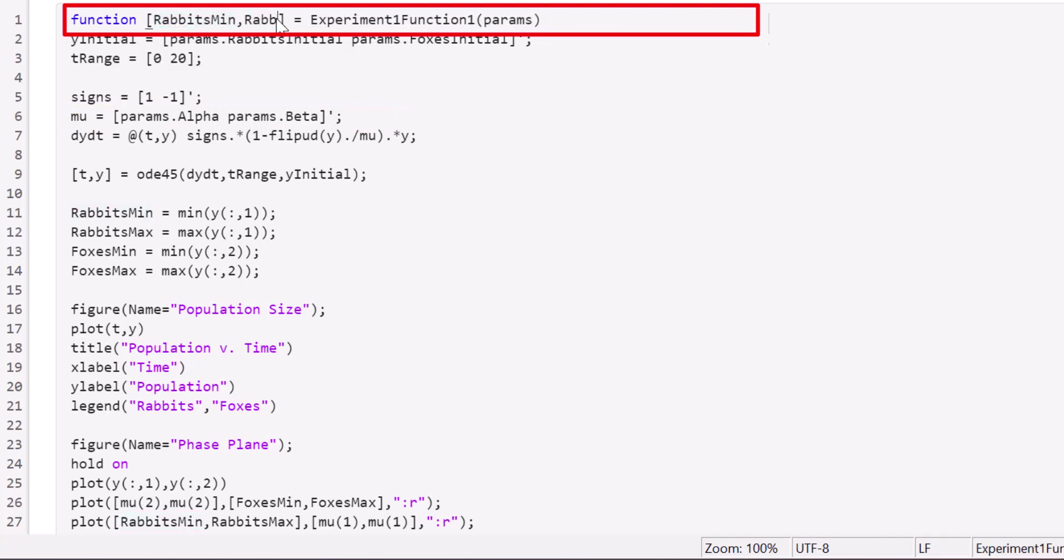
{"action": "type", "text": "FoxesMin,FoxesMax"}
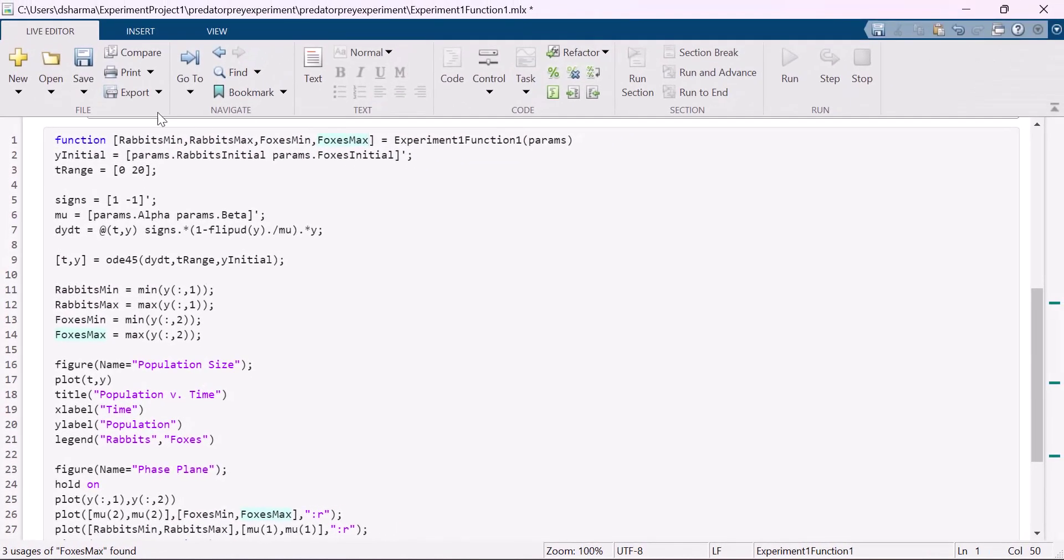
{"action": "left_click", "coordinate": [84, 64]}
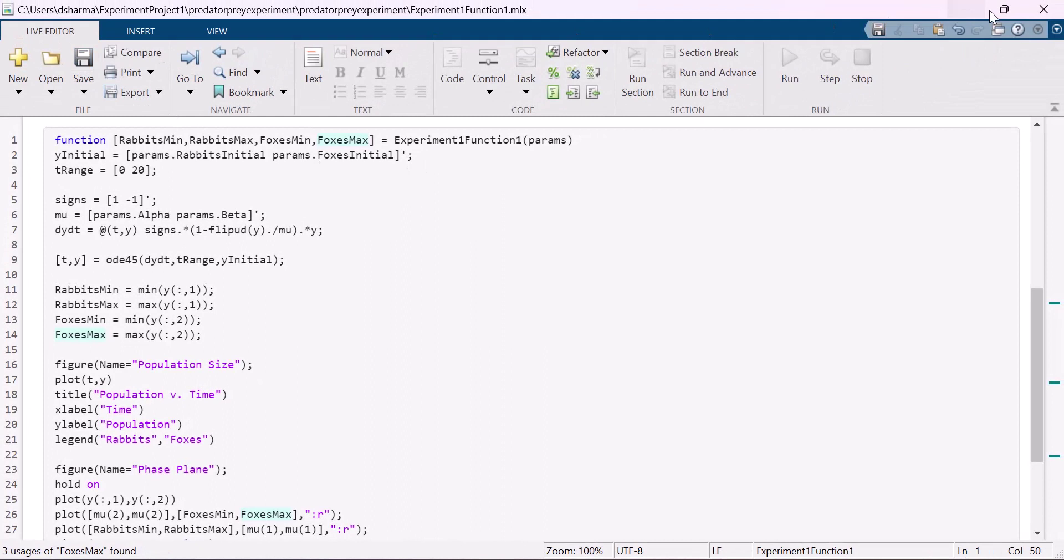
Close the function editor, keep Sequential mode, and run Experiment1
{"action": "left_click", "coordinate": [1045, 9]}
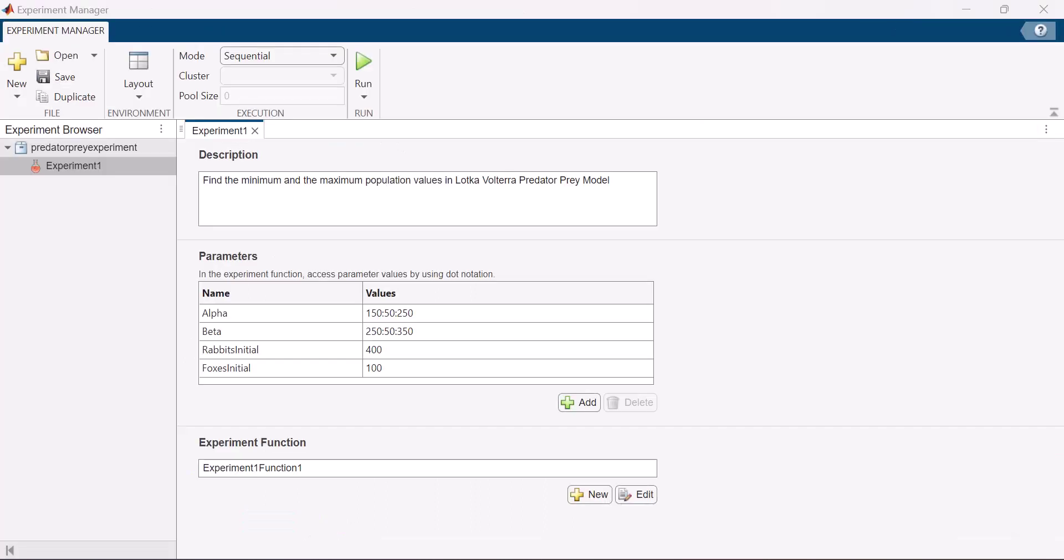
{"action": "left_click", "coordinate": [262, 57]}
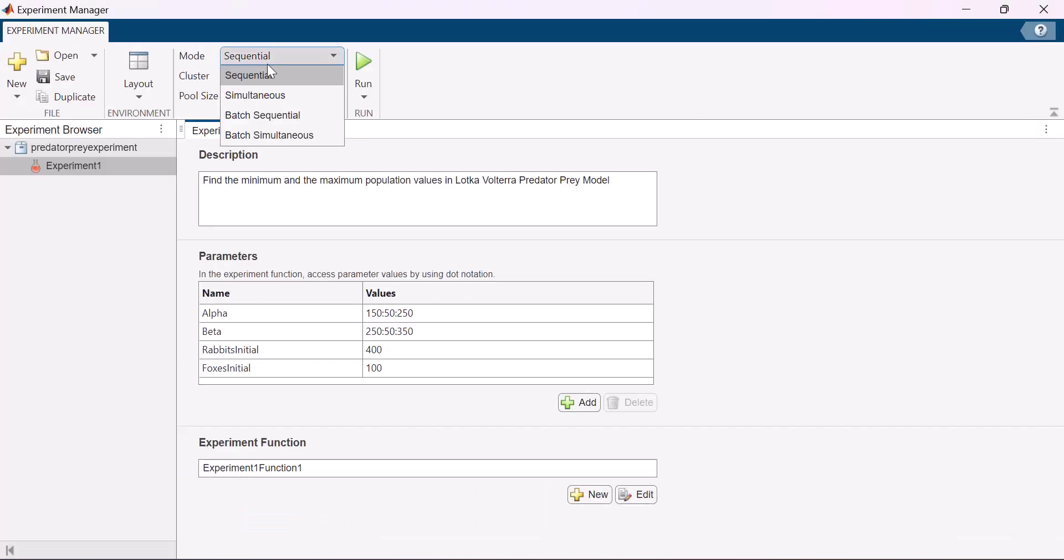
{"action": "left_click", "coordinate": [275, 72]}
{"action": "left_click", "coordinate": [361, 64]}
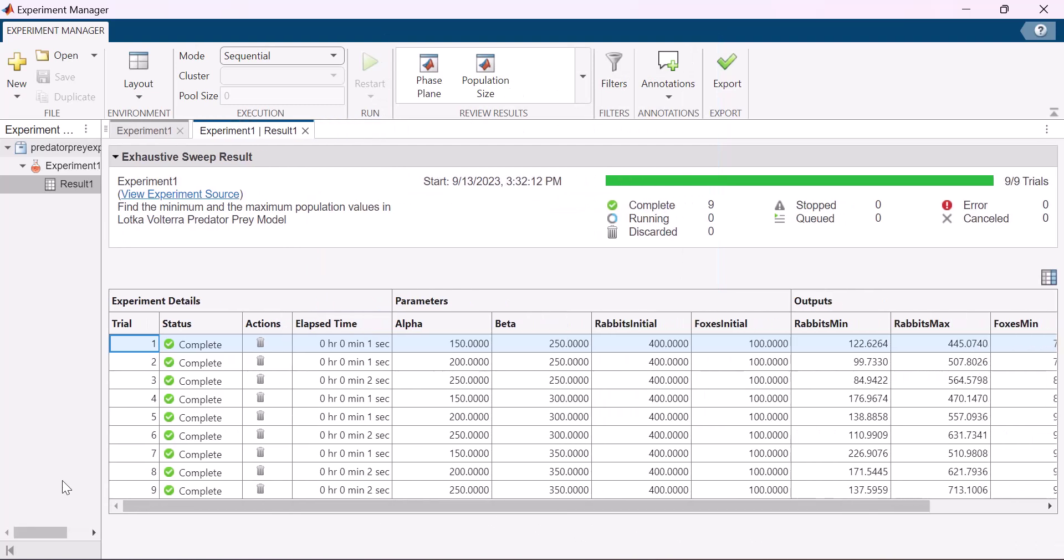
Show the Population v. Time plot for trials 1, 2 and 5
{"action": "left_click", "coordinate": [10, 550]}
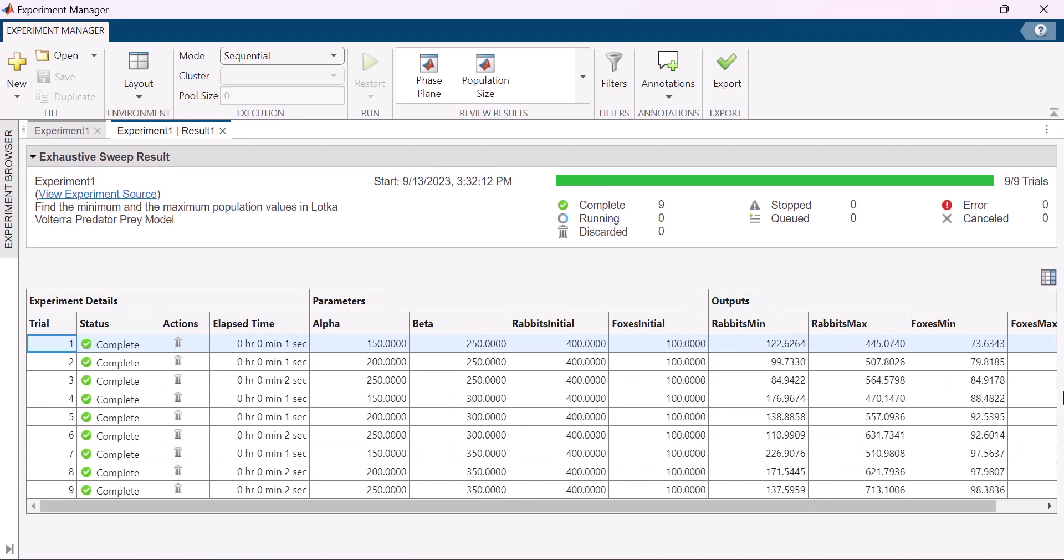
{"action": "left_click", "coordinate": [491, 89]}
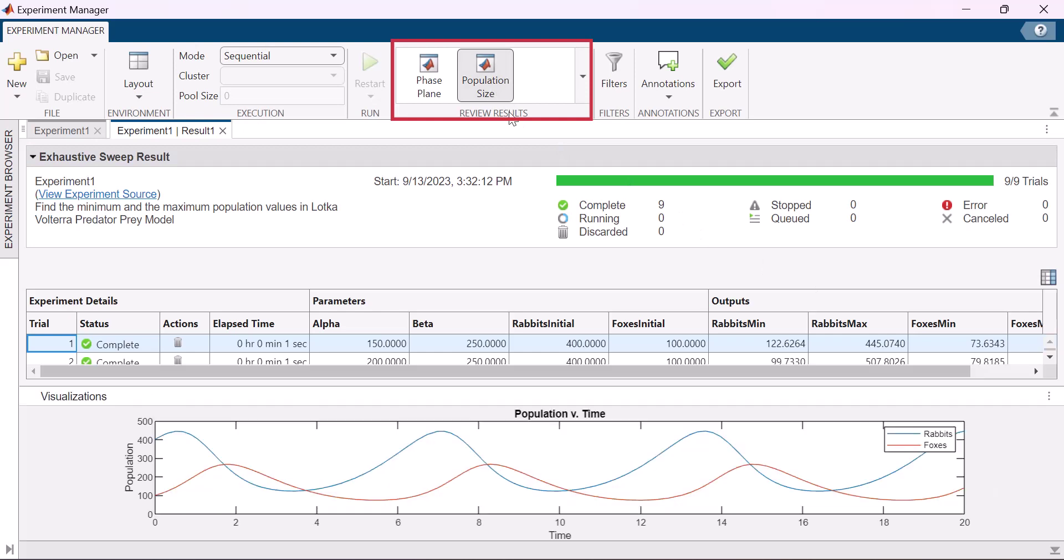
{"action": "left_click", "coordinate": [65, 359]}
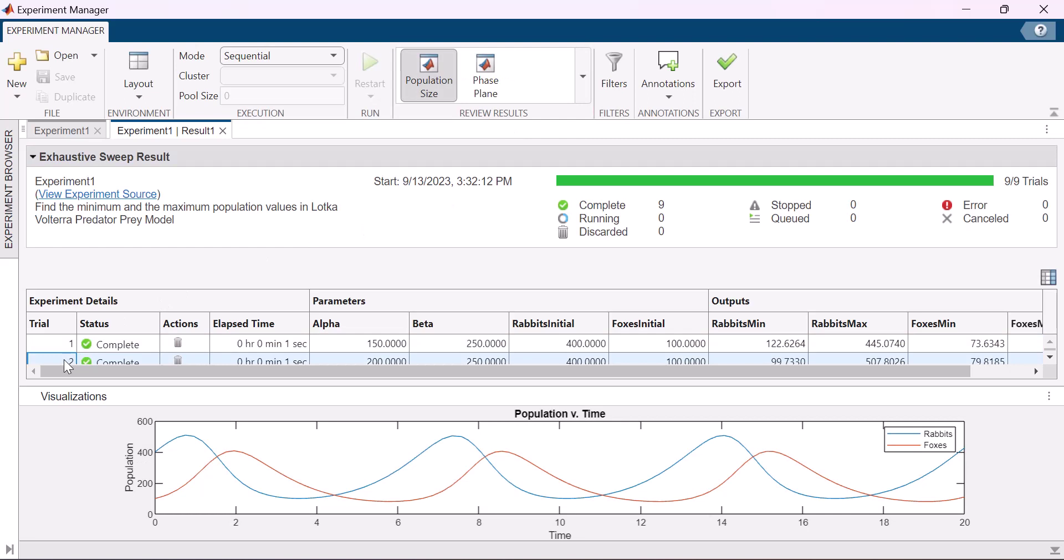
{"action": "scroll", "coordinate": [65, 359], "scroll_direction": "down", "scroll_amount": 3}
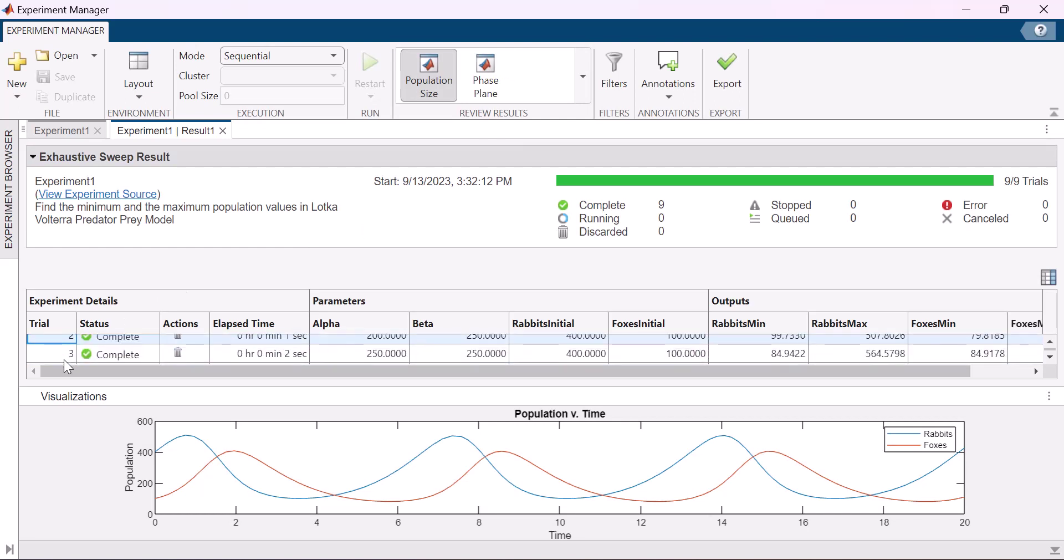
{"action": "left_click", "coordinate": [65, 359]}
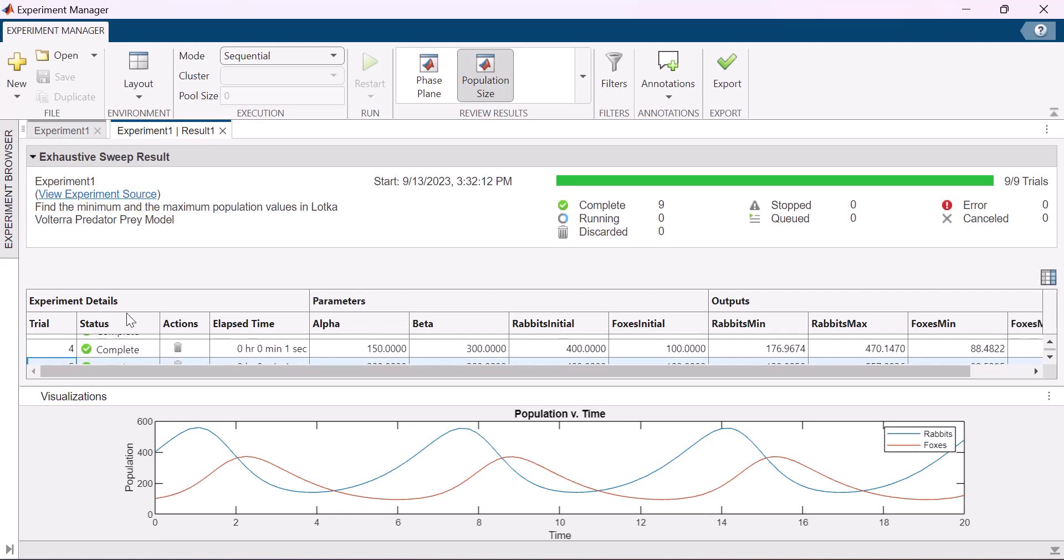
Inspect the Foxes v. Rabbits phase plot, then return to Population v. Time enlarged
{"action": "left_click", "coordinate": [421, 78]}
{"action": "left_click", "coordinate": [625, 437]}
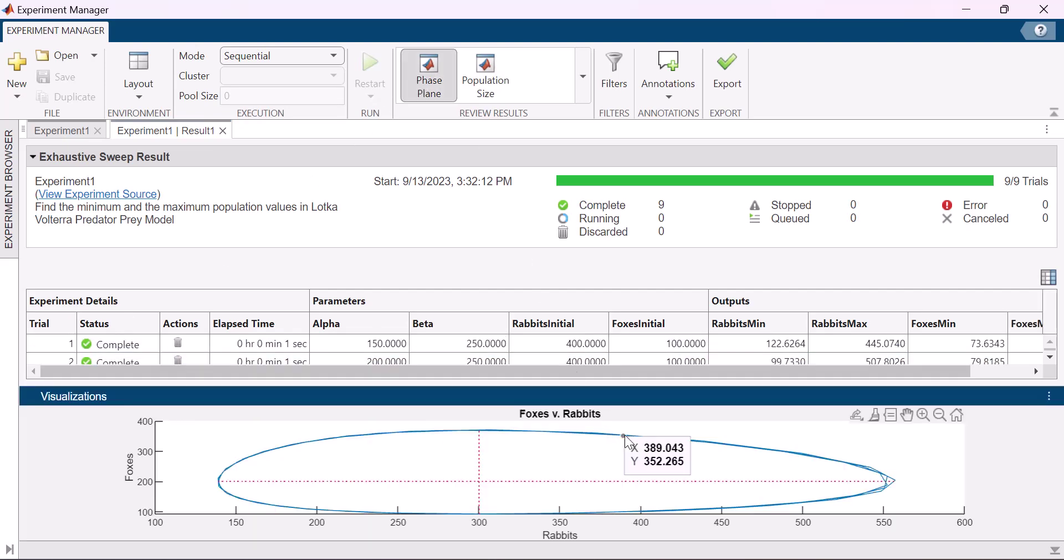
{"action": "left_click", "coordinate": [491, 91]}
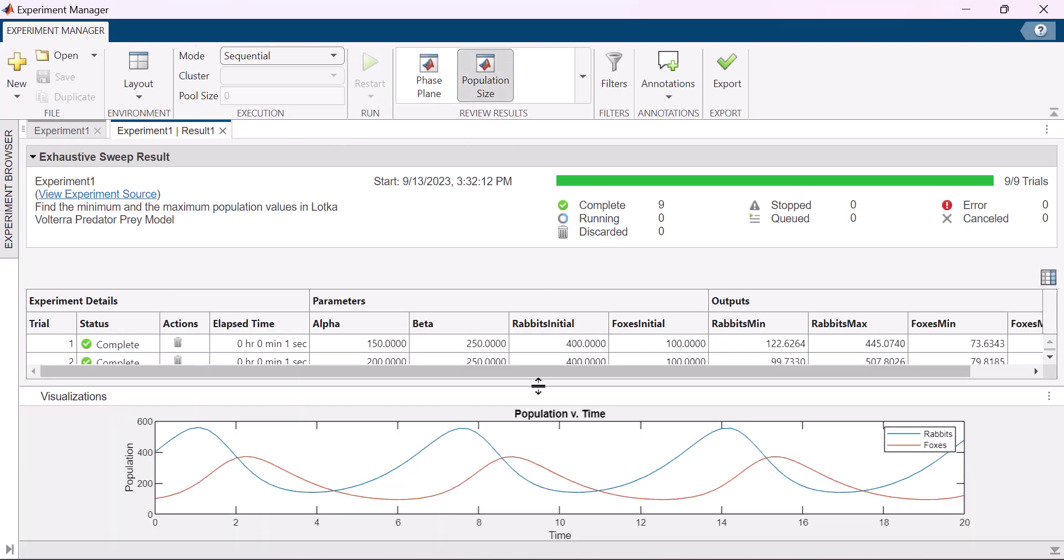
{"action": "left_click_drag", "start_coordinate": [540, 387], "coordinate": [566, 170]}
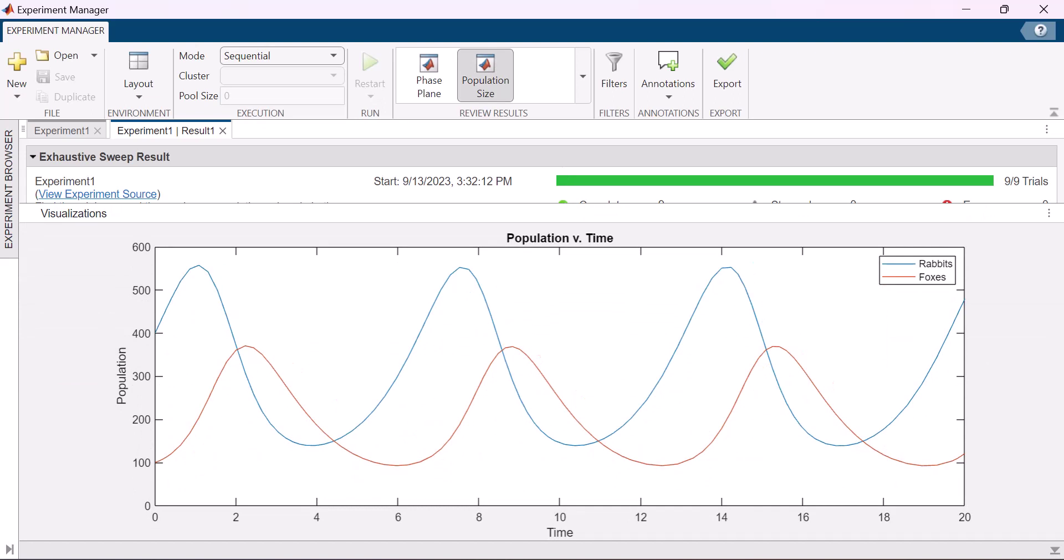
Close the plot panel, sort by FoxesMax descending, and select the top value 558.8360
{"action": "left_click", "coordinate": [1049, 213]}
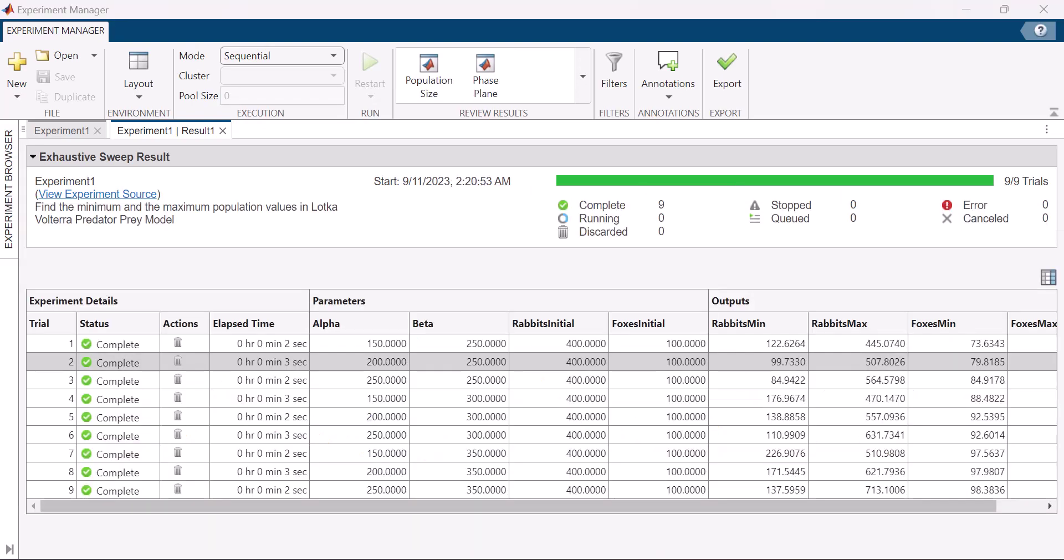
{"action": "scroll", "coordinate": [542, 401], "scroll_direction": "right", "scroll_amount": 3}
{"action": "mouse_move", "coordinate": [1035, 324]}
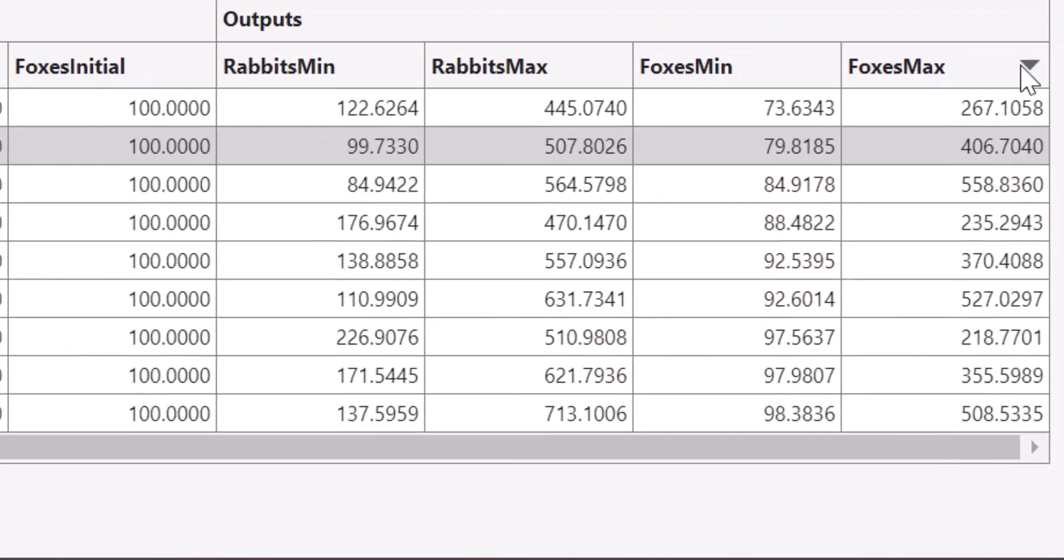
{"action": "left_click", "coordinate": [1028, 66]}
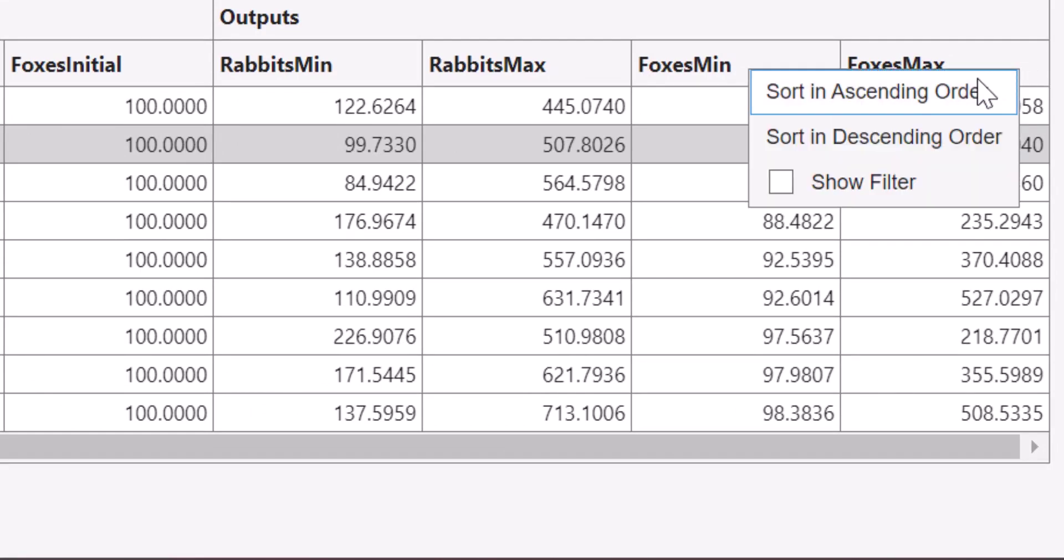
{"action": "left_click", "coordinate": [963, 139]}
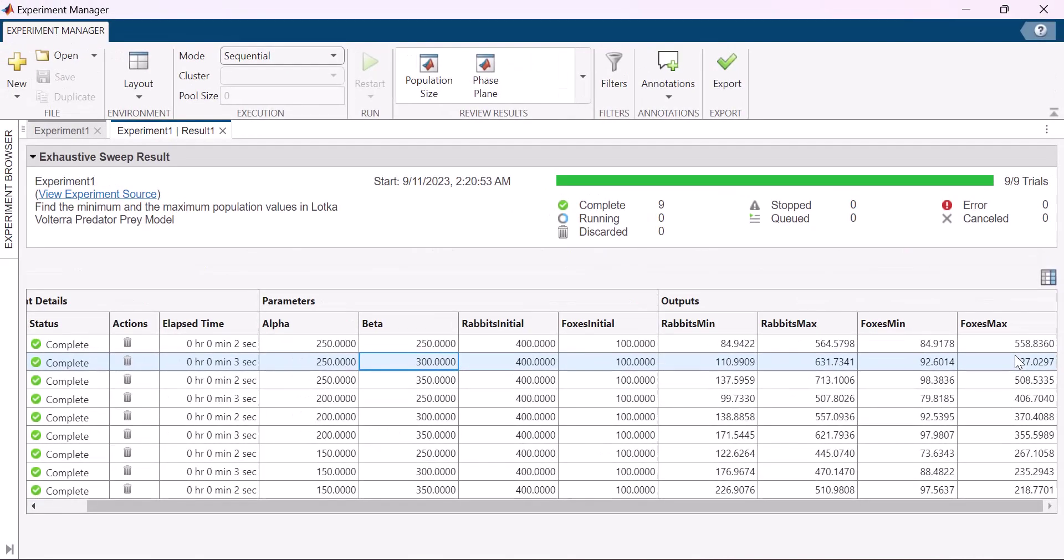
{"action": "left_click", "coordinate": [998, 342]}
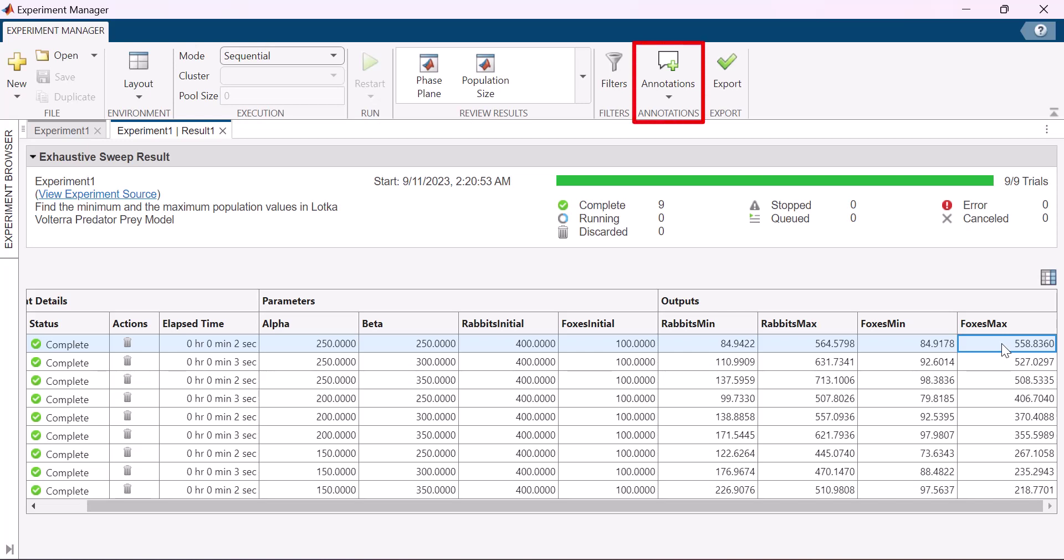
Annotate the selected FoxesMax value with 'Maximum Foxes Population' and close the Annotations panel
{"action": "left_click", "coordinate": [671, 92]}
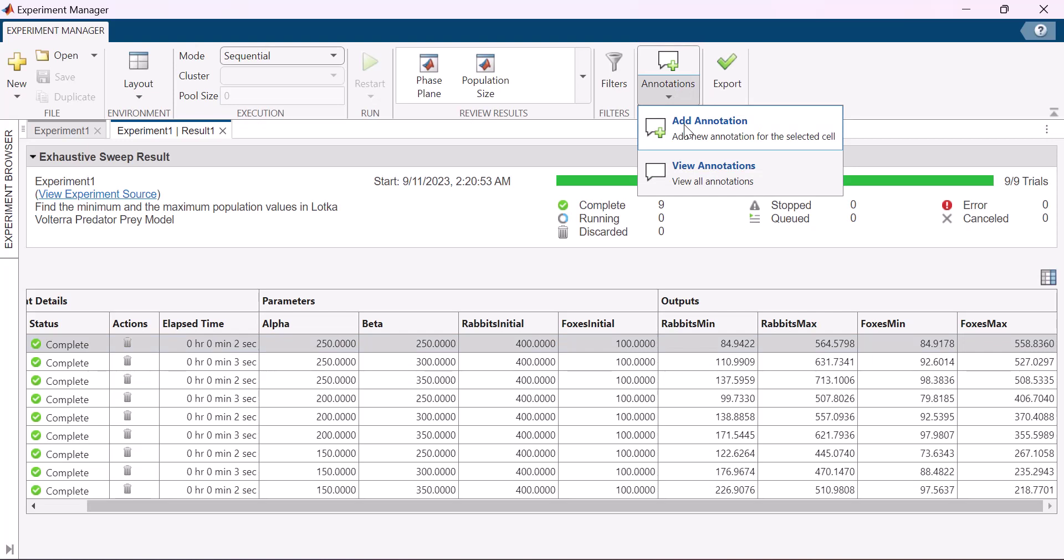
{"action": "left_click", "coordinate": [684, 127]}
{"action": "left_click", "coordinate": [809, 204]}
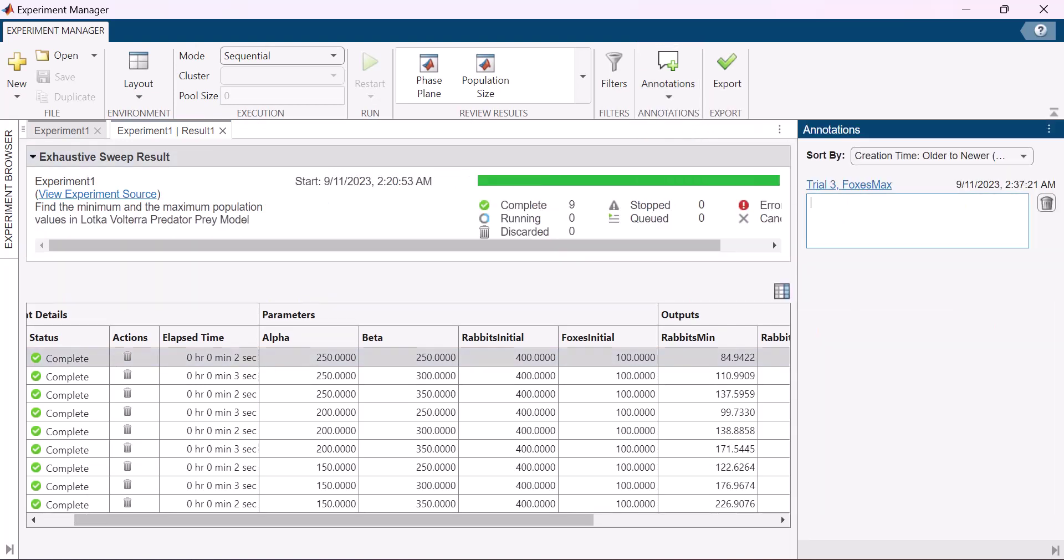
{"action": "type", "text": "Maximum Foxes Population"}
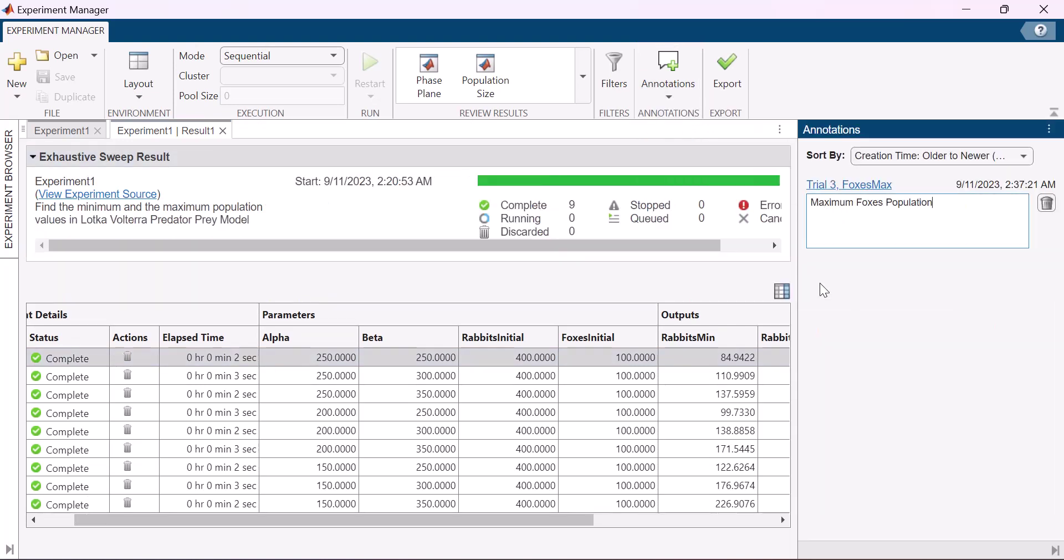
{"action": "left_click", "coordinate": [1049, 131]}
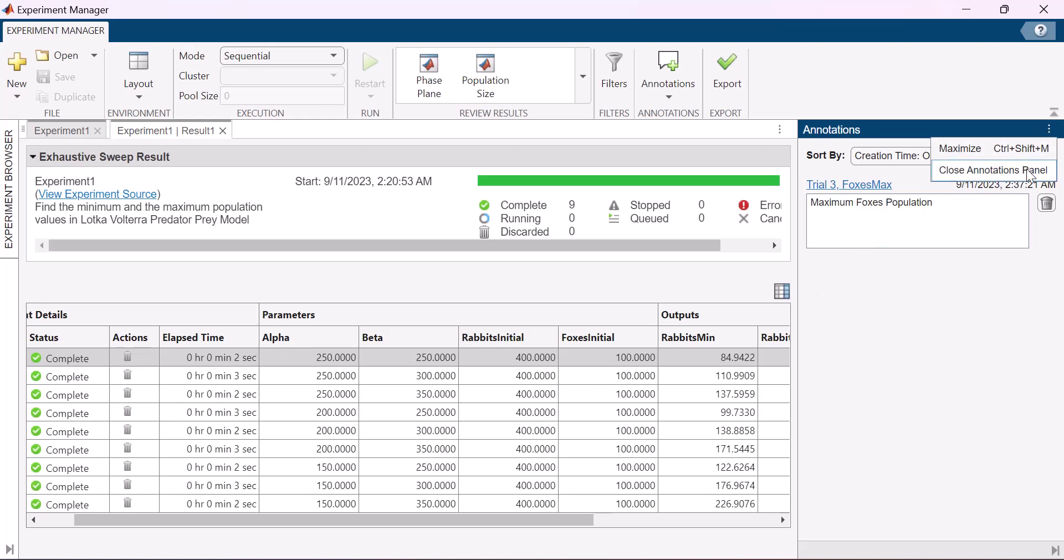
{"action": "left_click", "coordinate": [995, 170]}
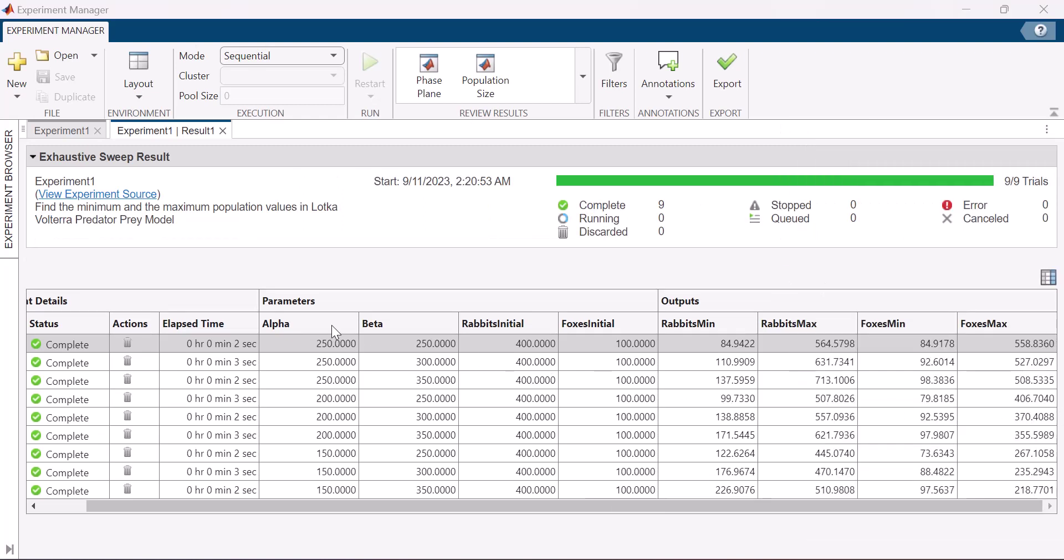
Filter the Alpha column to a minimum of 190 and close the Filters panel
{"action": "left_click", "coordinate": [346, 321]}
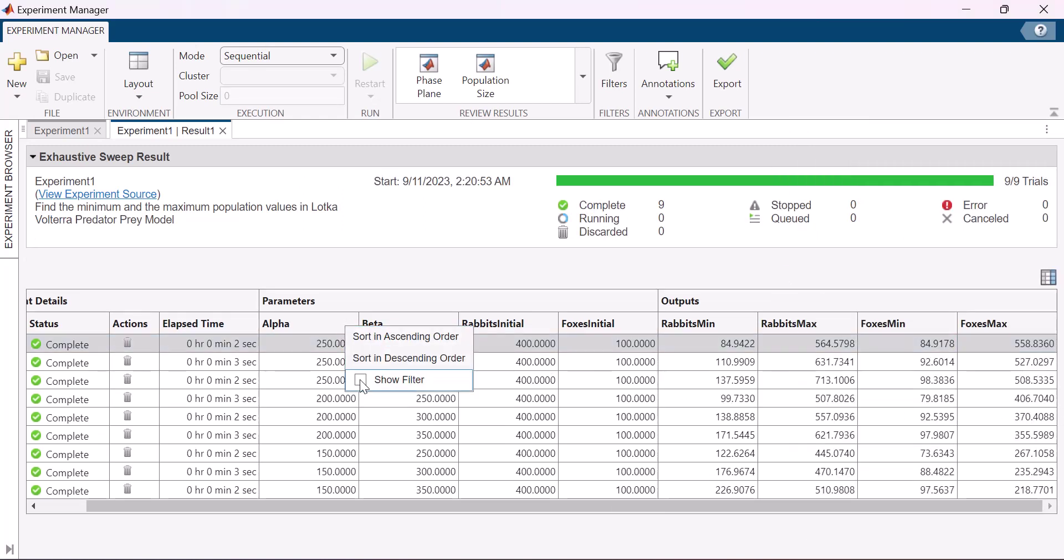
{"action": "left_click", "coordinate": [399, 379]}
{"action": "left_click_drag", "start_coordinate": [844, 339], "coordinate": [951, 340]}
{"action": "double_click", "coordinate": [869, 365]}
{"action": "type", "text": "190"}
{"action": "key", "text": "Return"}
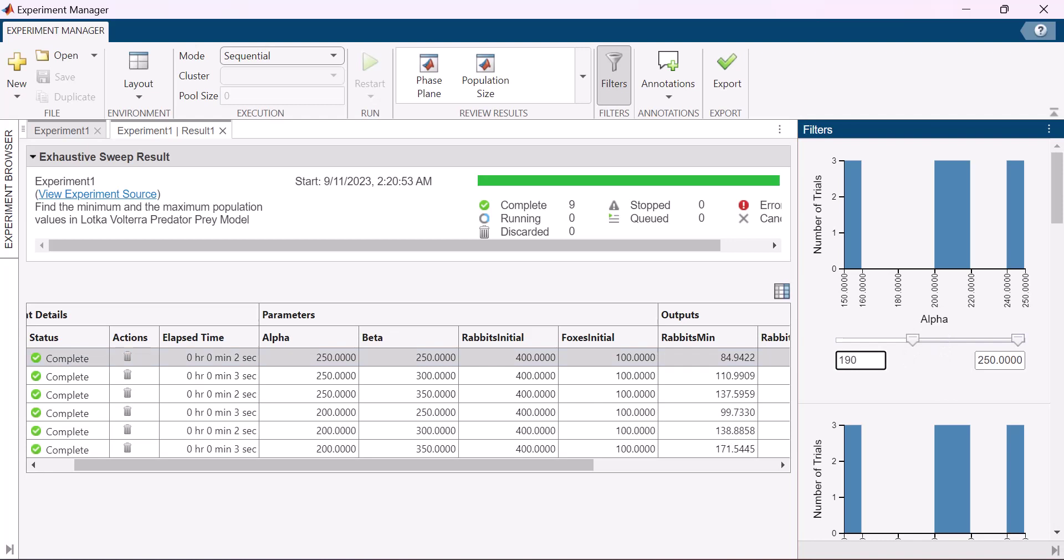
{"action": "left_click", "coordinate": [1049, 129]}
{"action": "left_click", "coordinate": [1029, 167]}
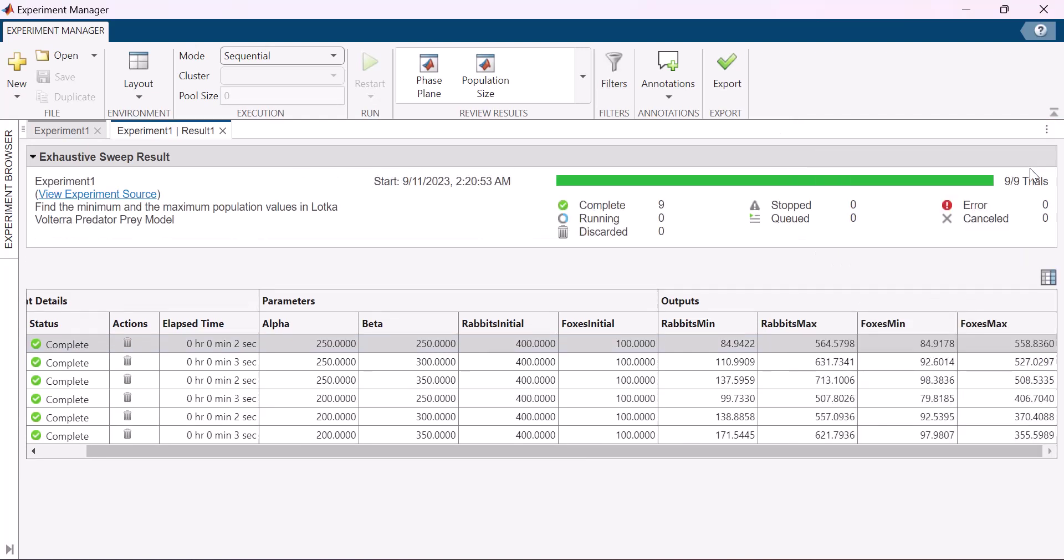
Export the filtered Result1 table to the workspace as the variable resultsTable
{"action": "left_click", "coordinate": [728, 78]}
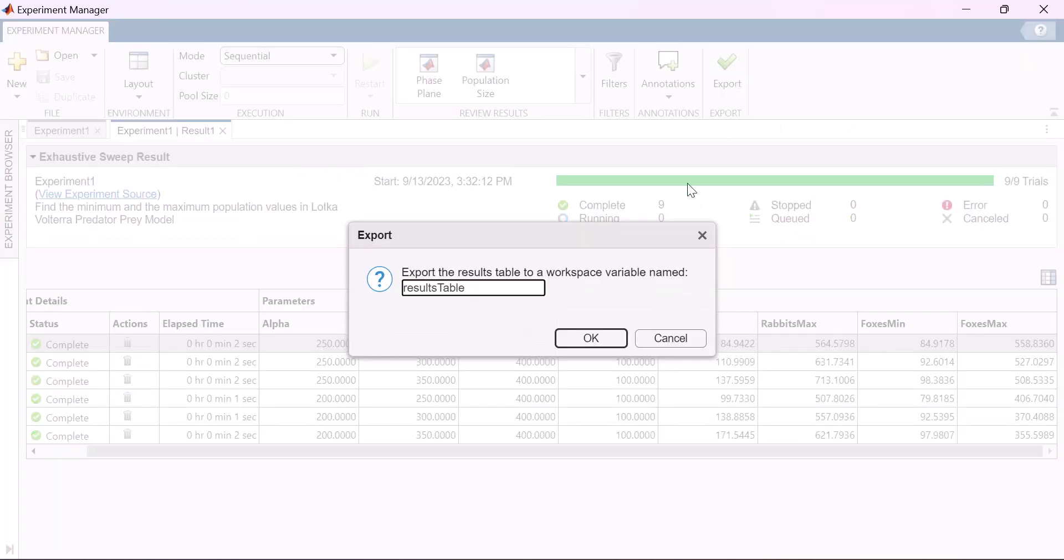
{"action": "left_click", "coordinate": [599, 338]}
{"action": "left_click", "coordinate": [600, 338]}
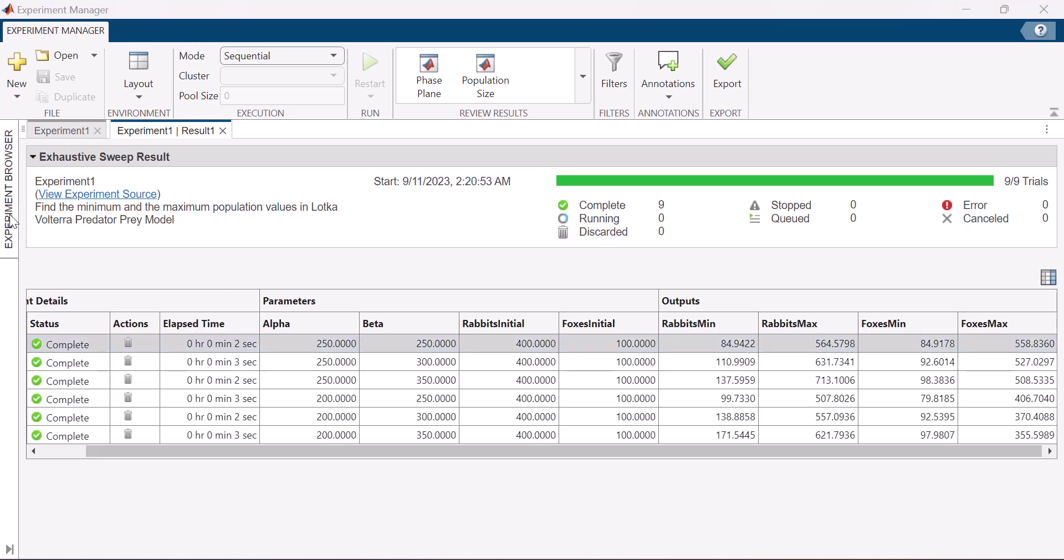
Change RabbitsInitial in Experiment1 from 400 to 200 and run it again
{"action": "left_click", "coordinate": [9, 215]}
{"action": "double_click", "coordinate": [99, 168]}
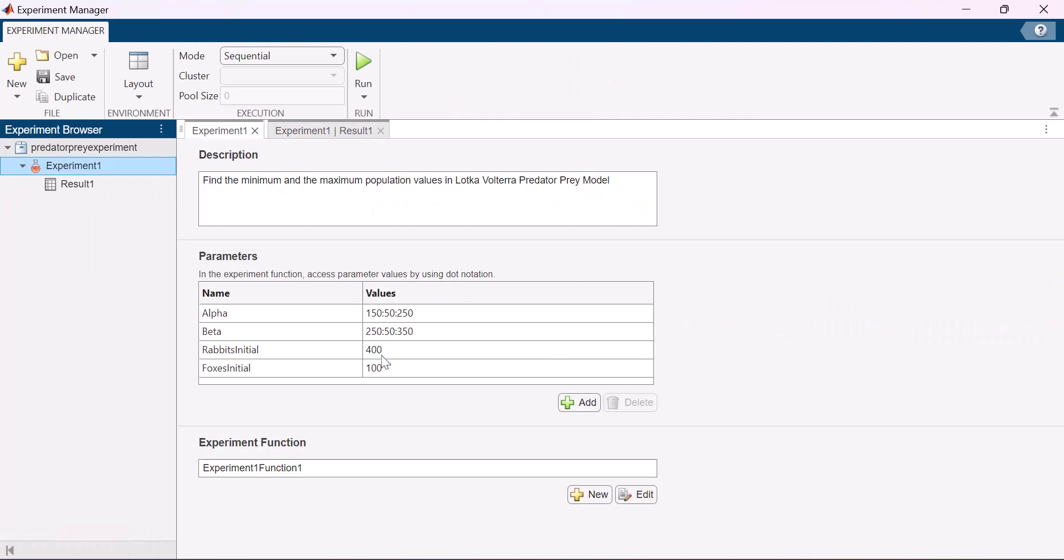
{"action": "double_click", "coordinate": [394, 350]}
{"action": "type", "text": "200"}
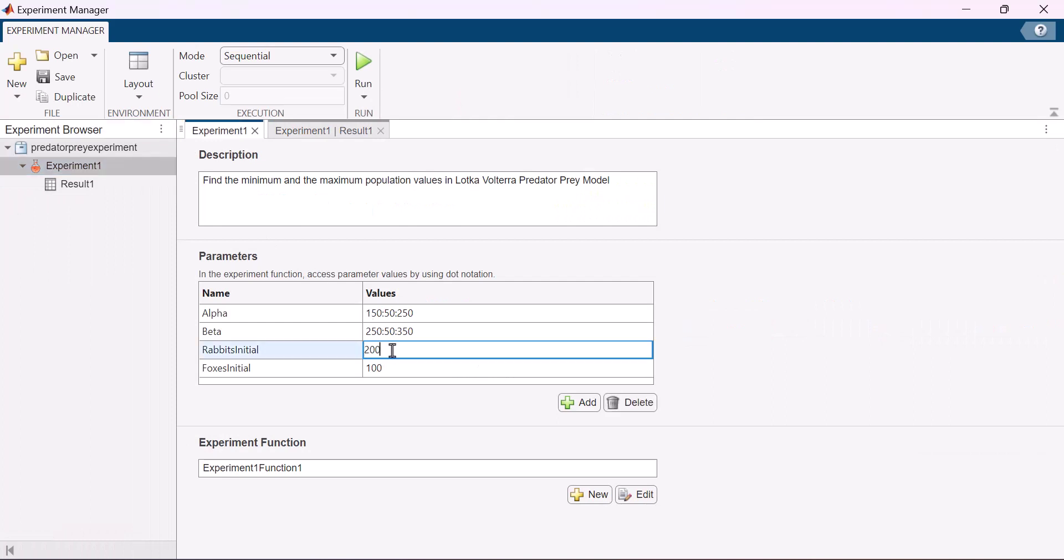
{"action": "left_click", "coordinate": [362, 65]}
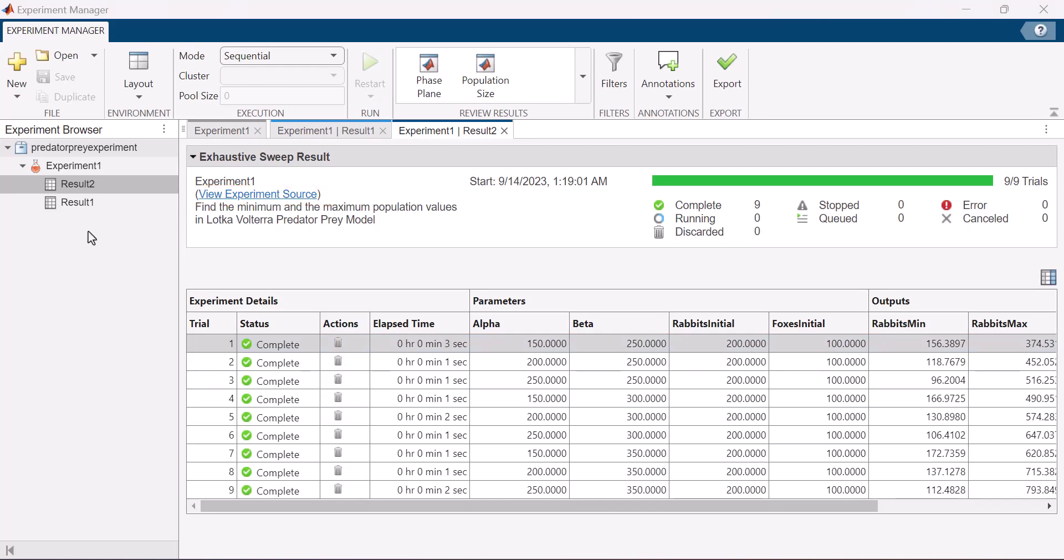
Open Result1's read-only Experiment1 source and check that RabbitsInitial was 400
{"action": "double_click", "coordinate": [83, 202]}
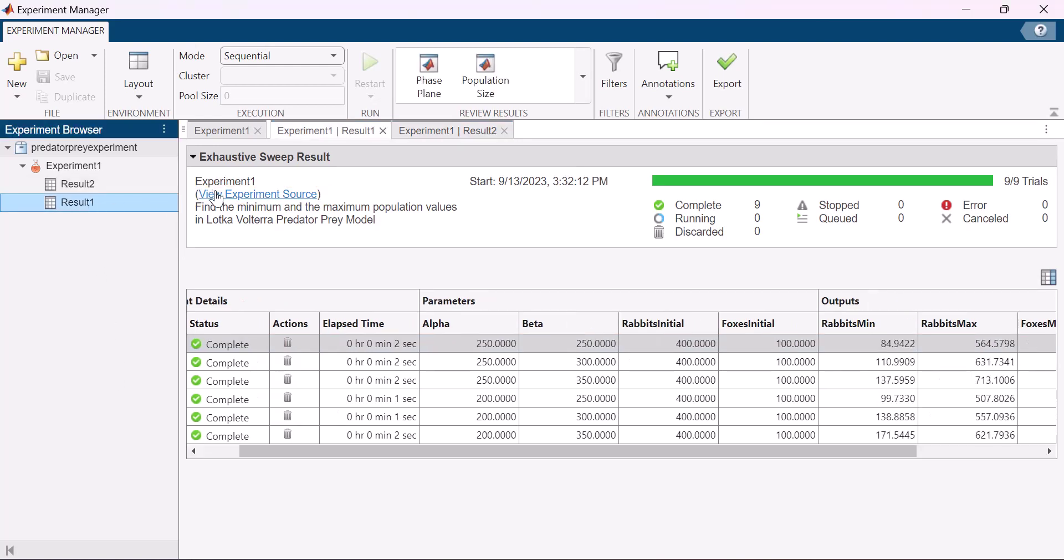
{"action": "left_click", "coordinate": [216, 195]}
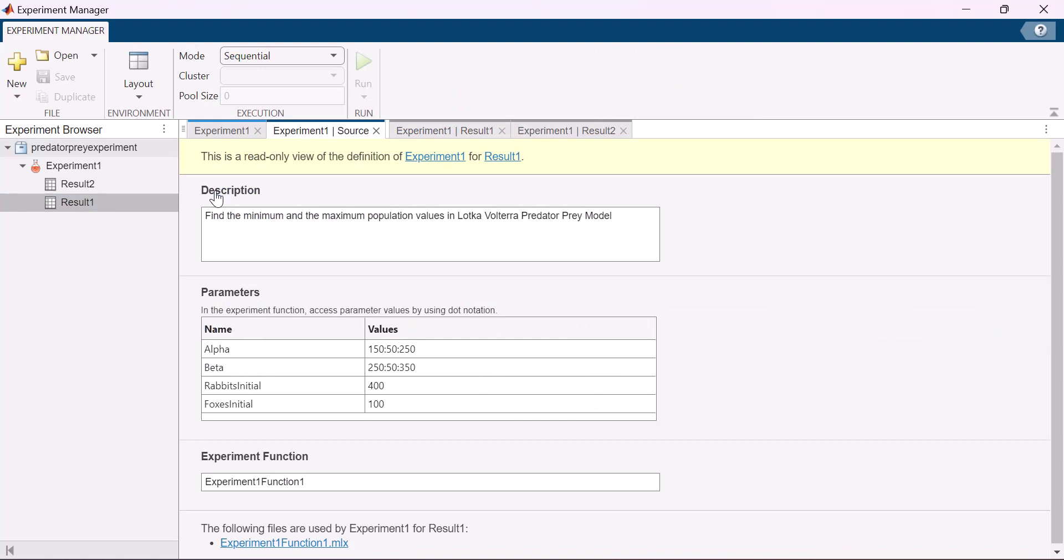
{"action": "left_click", "coordinate": [391, 384]}
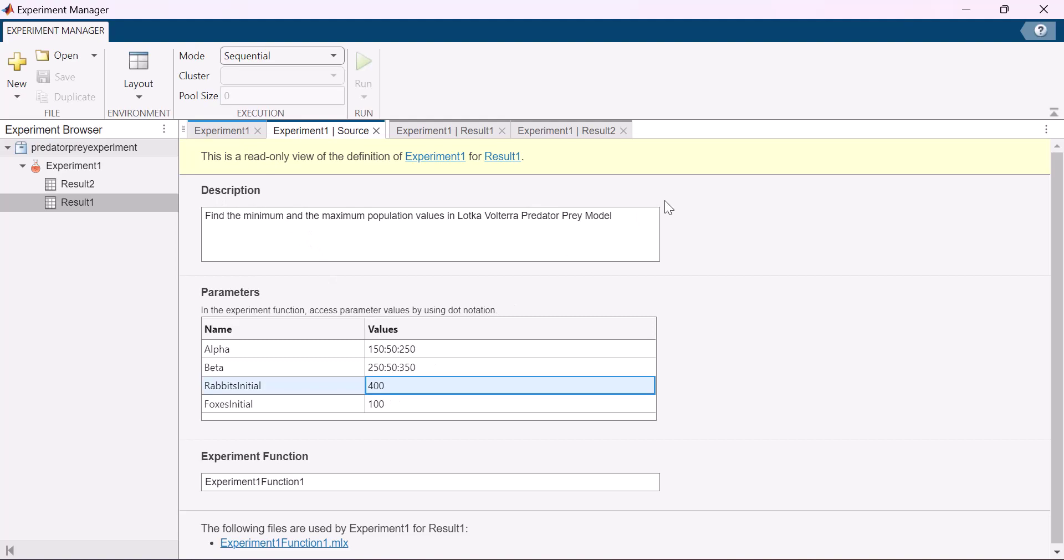
{"action": "left_click", "coordinate": [967, 9]}
Add a new blank General Purpose experiment named Experiment2 to the project
{"action": "left_click", "coordinate": [22, 97]}
{"action": "left_click", "coordinate": [54, 174]}
{"action": "mouse_move", "coordinate": [264, 190]}
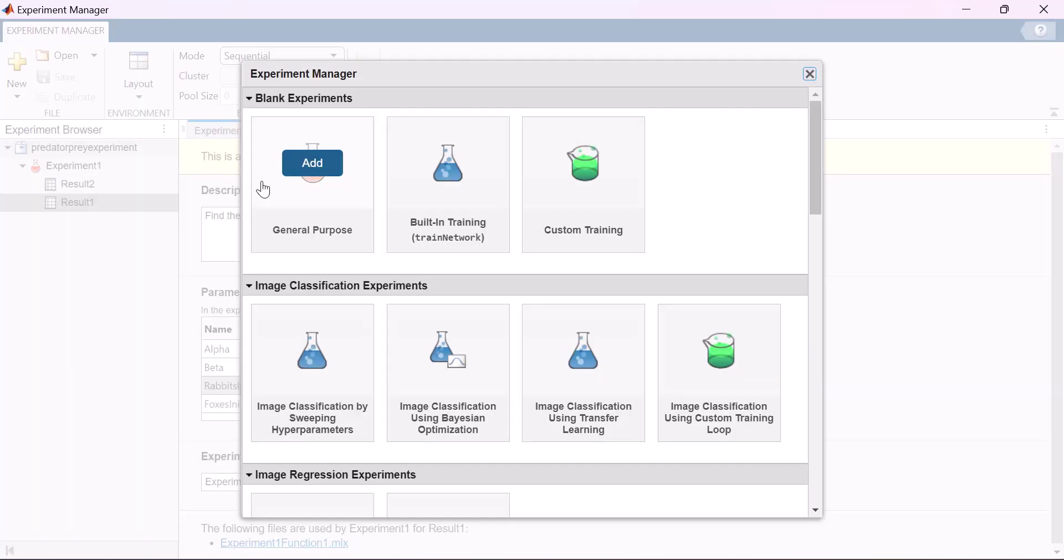
{"action": "left_click", "coordinate": [331, 164]}
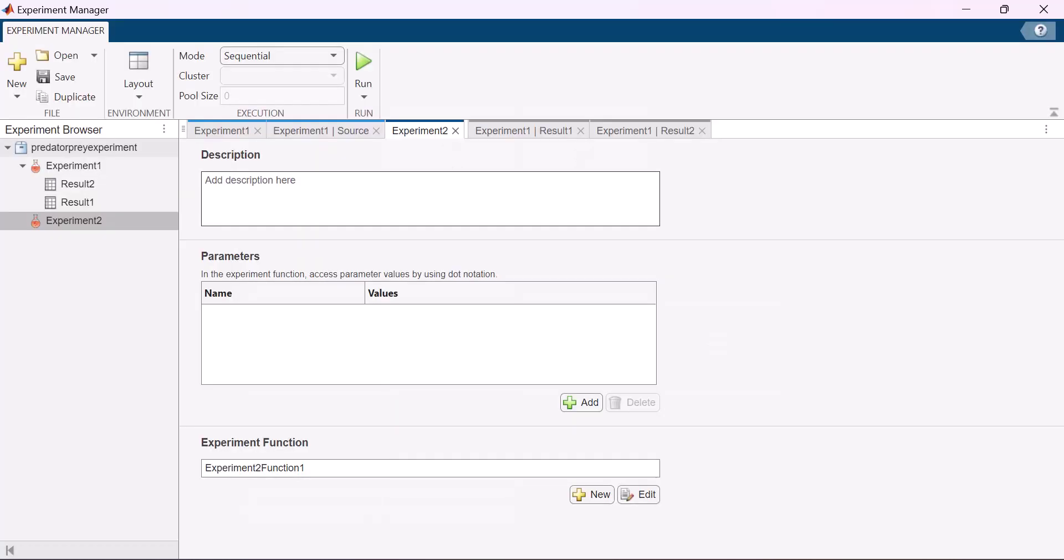